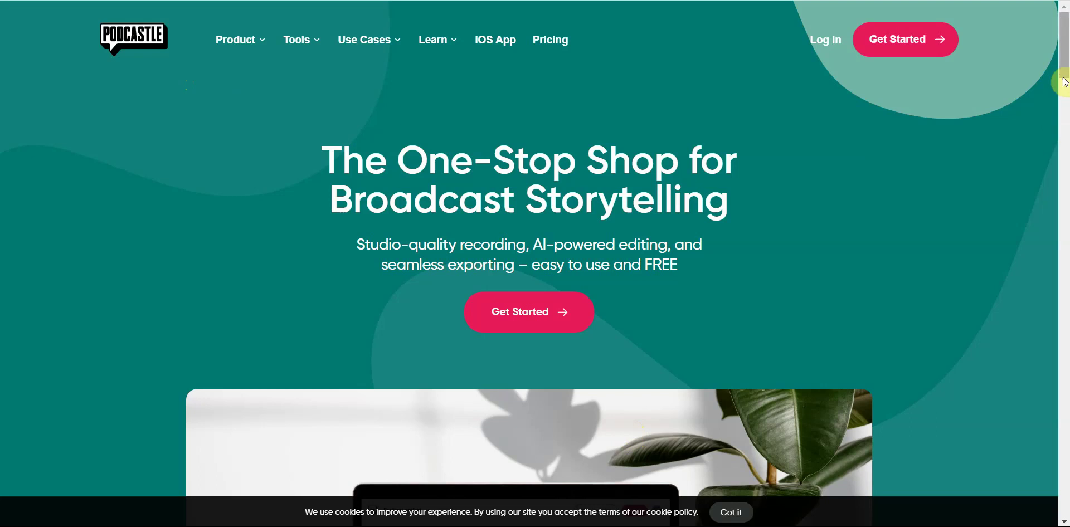
Scroll down the page to view more of its content
{"action": "scroll", "coordinate": [1066, 86], "scroll_direction": "down", "scroll_amount": 3}
{"action": "left_click_drag", "start_coordinate": [1066, 89], "coordinate": [1066, 70]}
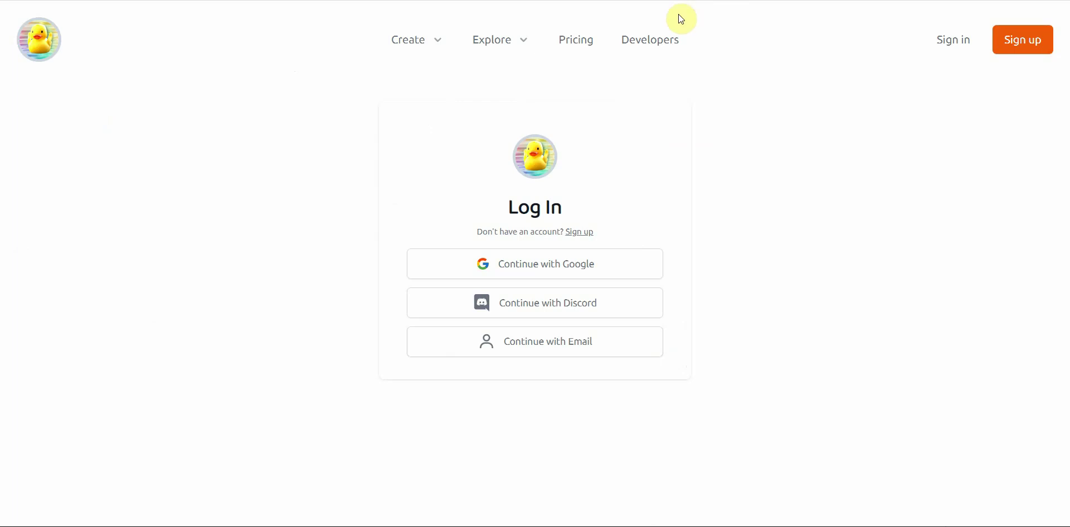
Open Uberduck's Text to Speech page and browse voice categories, keeping Uberduck AI Creators
{"action": "left_click", "coordinate": [437, 39]}
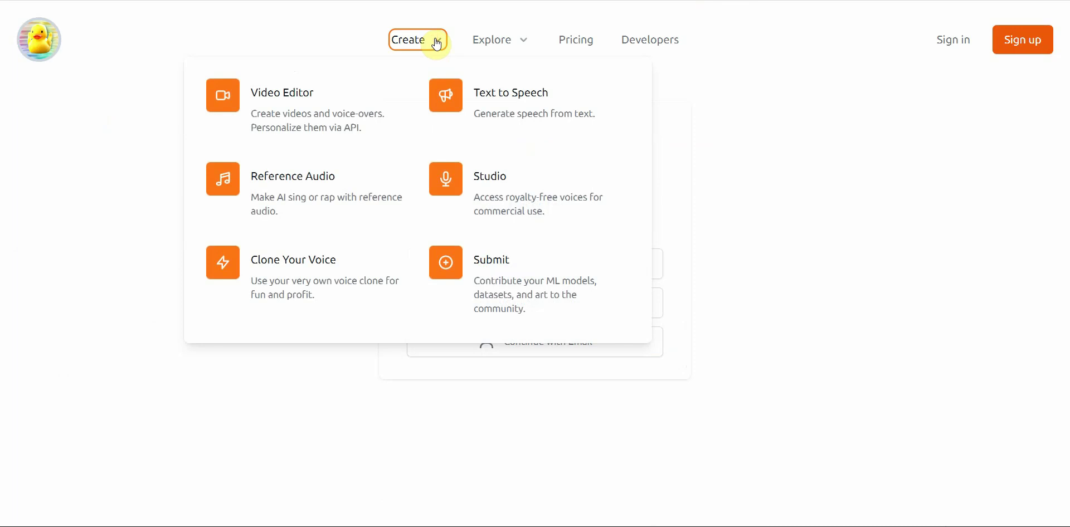
{"action": "left_click", "coordinate": [505, 86]}
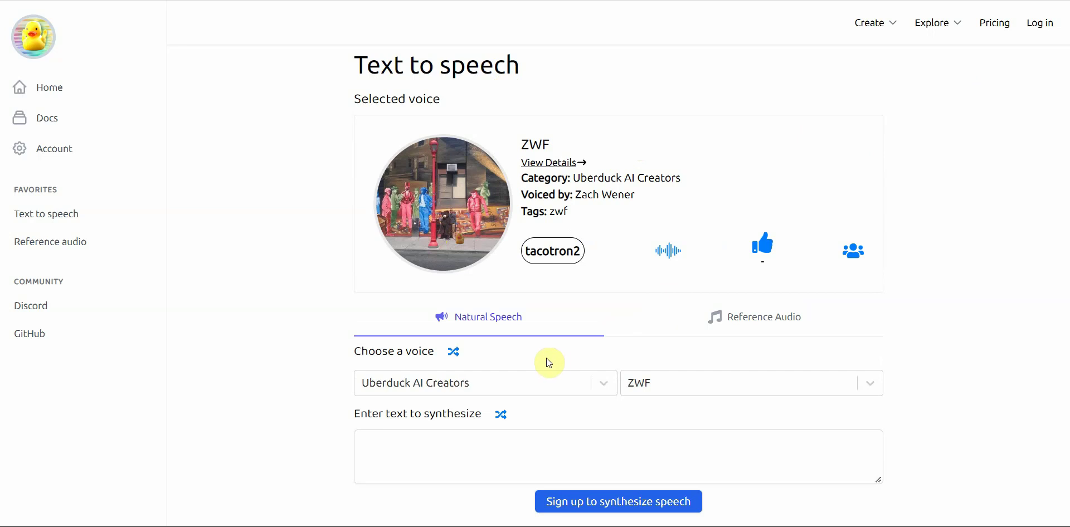
{"action": "left_click", "coordinate": [605, 384]}
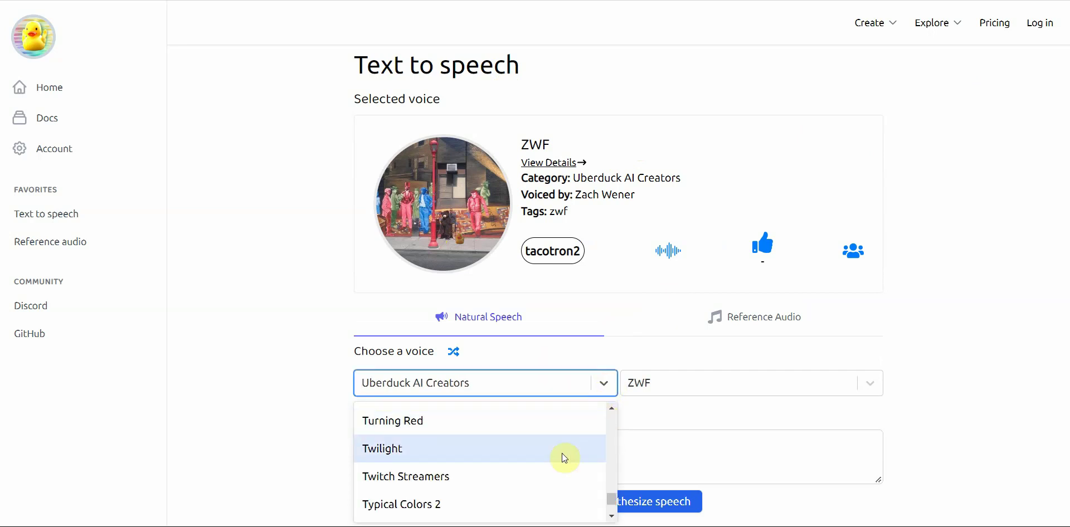
{"action": "scroll", "coordinate": [557, 454], "scroll_direction": "down", "scroll_amount": 5}
{"action": "scroll", "coordinate": [557, 454], "scroll_direction": "up", "scroll_amount": 5}
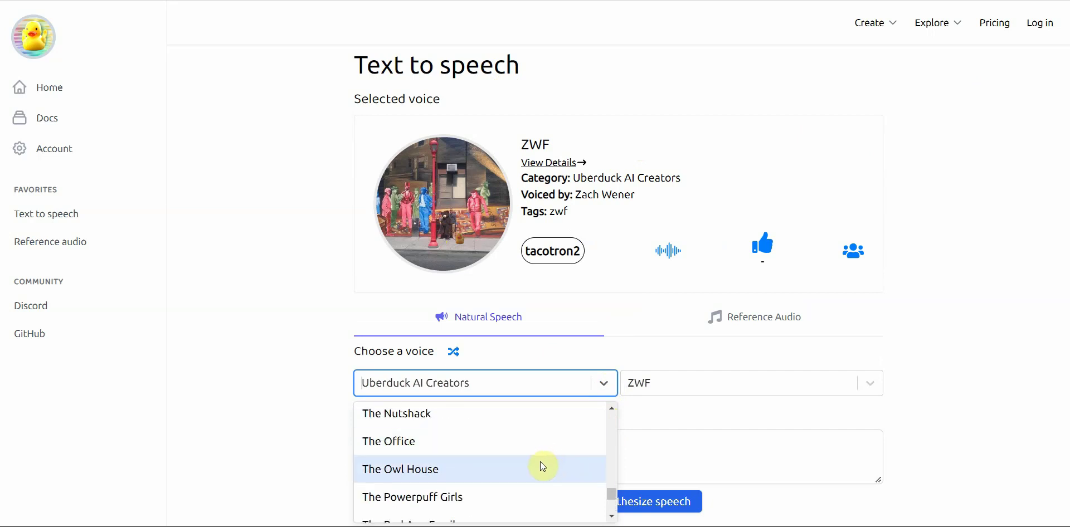
{"action": "left_click", "coordinate": [931, 352]}
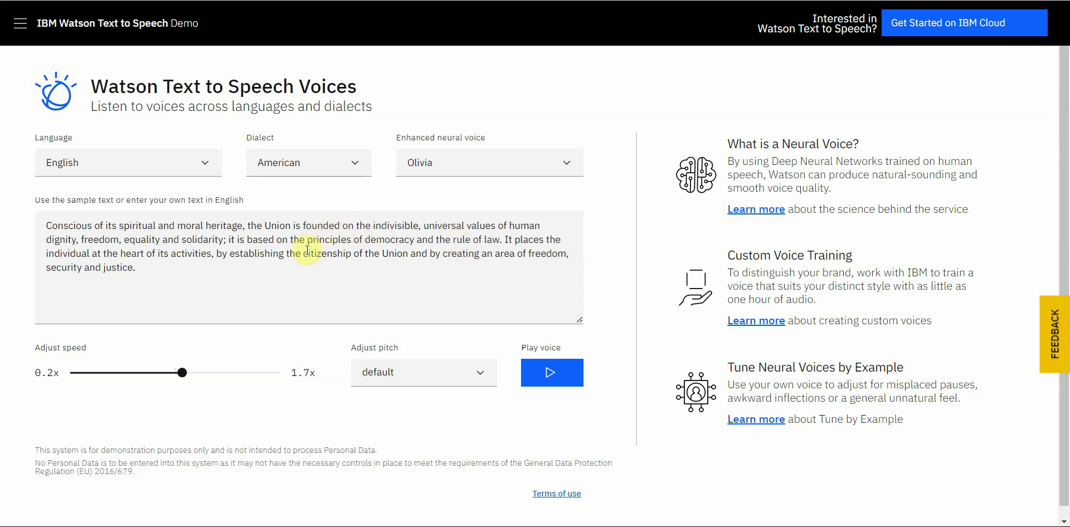
Play and stop the Olivia sample reading, then check the pitch options, leaving the default
{"action": "left_click", "coordinate": [555, 372]}
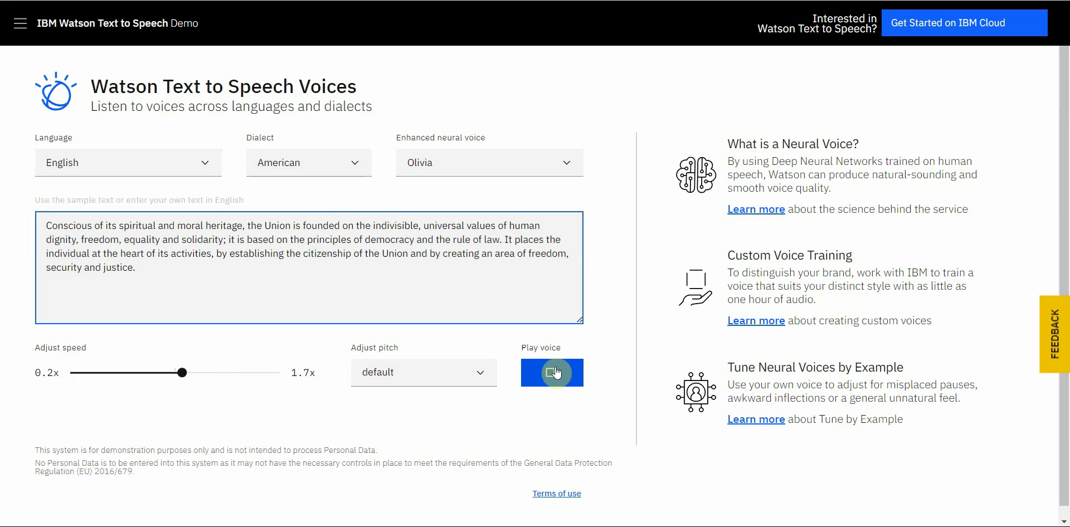
{"action": "left_click", "coordinate": [555, 373]}
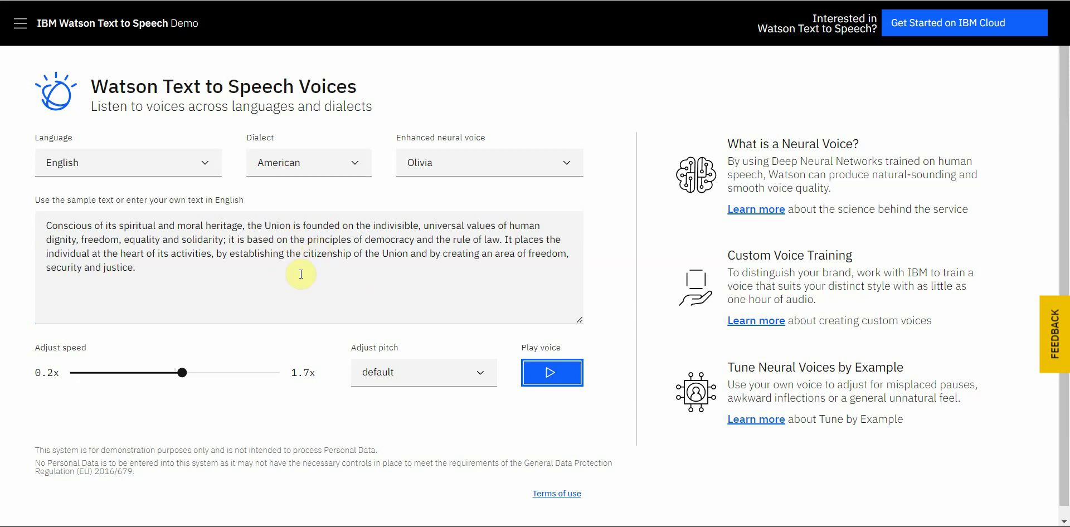
{"action": "left_click", "coordinate": [462, 387]}
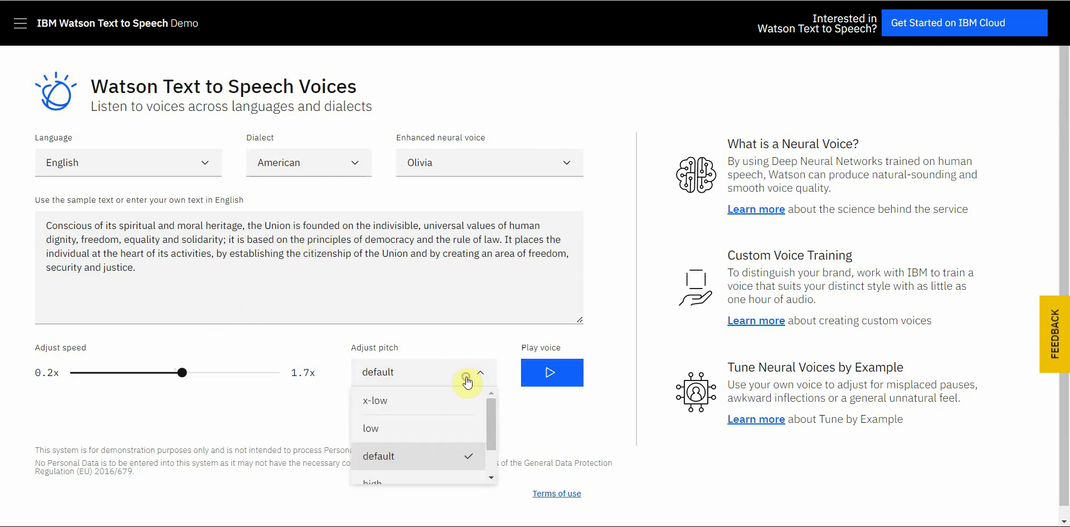
{"action": "left_click", "coordinate": [176, 348]}
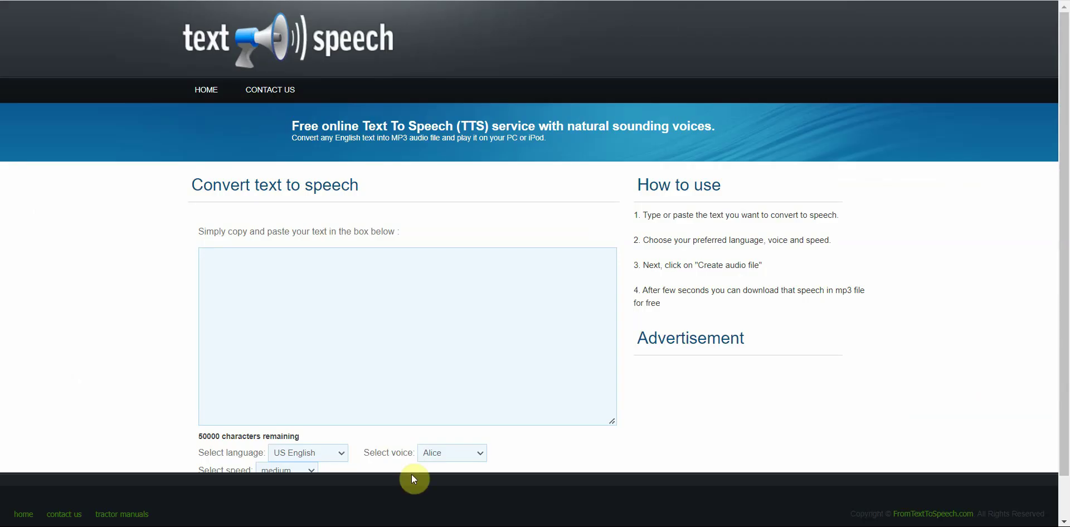
Type a short hello greeting introducing the speaker by name into the converter text box
{"action": "left_click", "coordinate": [415, 304]}
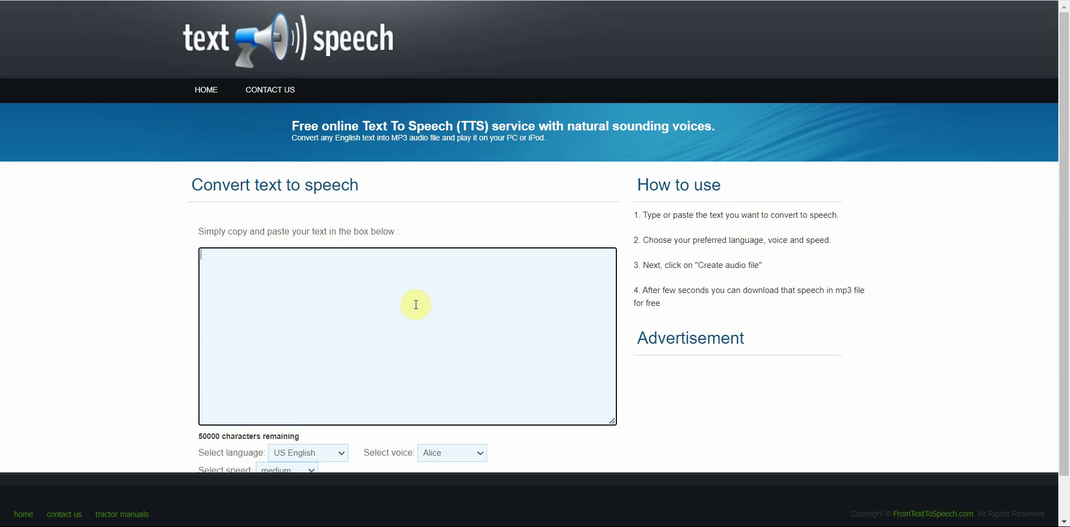
{"action": "type", "text": "Hello"}
{"action": "type", "text": " my h"}
{"action": "type", "text": "name is "}
{"action": "type", "text": "Vince"}
{"action": "key", "text": "ctrl+shift+Left"}
{"action": "key", "text": "ctrl+shift+Left"}
{"action": "key", "text": "ctrl+shift+Left"}
{"action": "key", "text": "ctrl+shift+Left"}
{"action": "key", "text": "ctrl+shift+Left"}
{"action": "key", "text": "ctrl+c"}
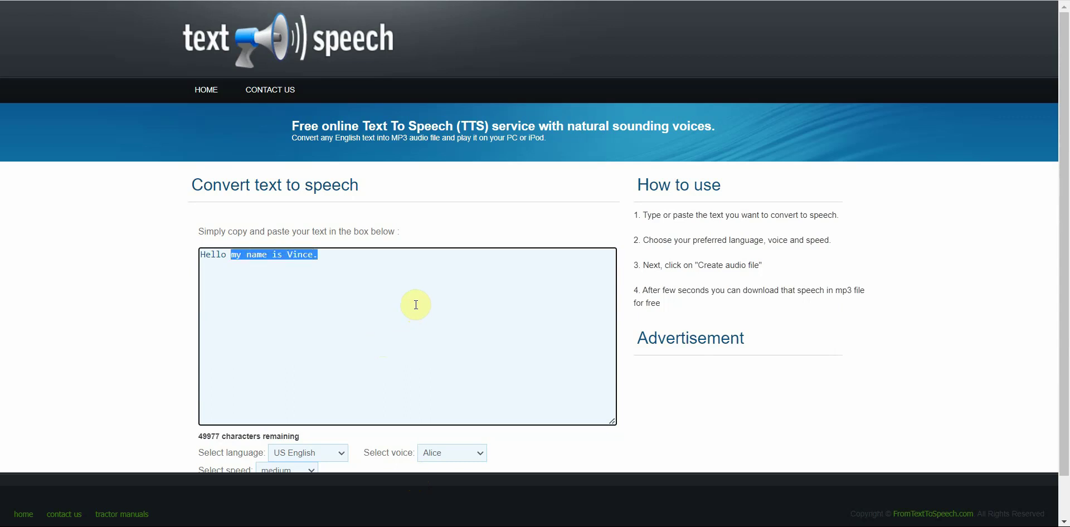
{"action": "left_click", "coordinate": [450, 304]}
{"action": "left_click_drag", "start_coordinate": [1065, 135], "coordinate": [1065, 184]}
Create the greeting MP3 in the George voice, play it, then move to TTSFree
{"action": "left_click", "coordinate": [478, 403]}
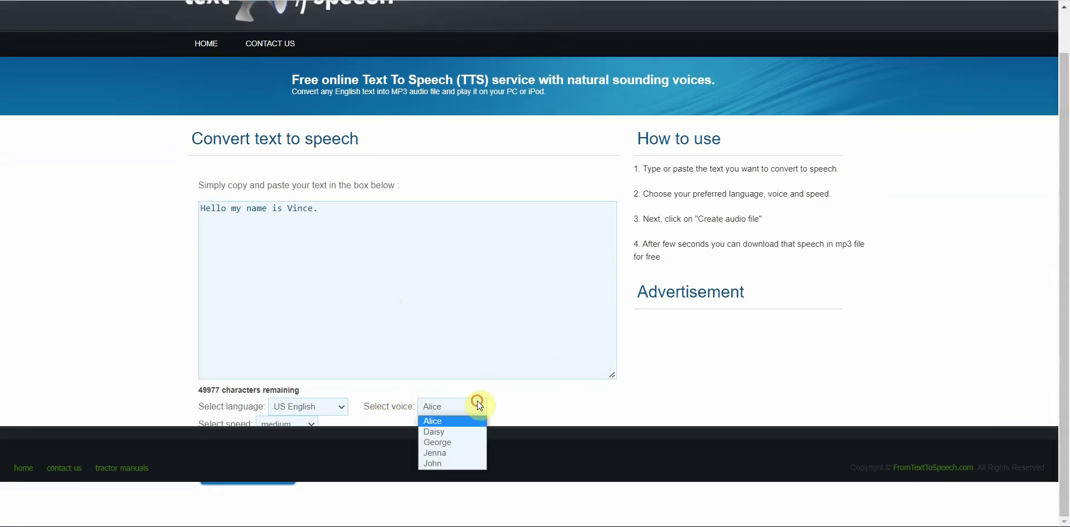
{"action": "left_click", "coordinate": [467, 438]}
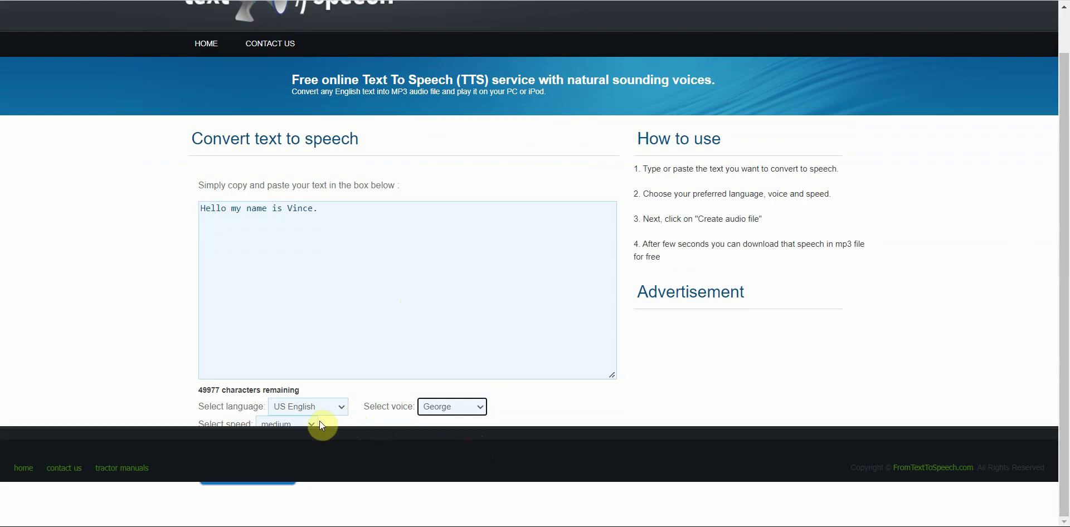
{"action": "left_click", "coordinate": [1063, 235]}
{"action": "left_click", "coordinate": [272, 483]}
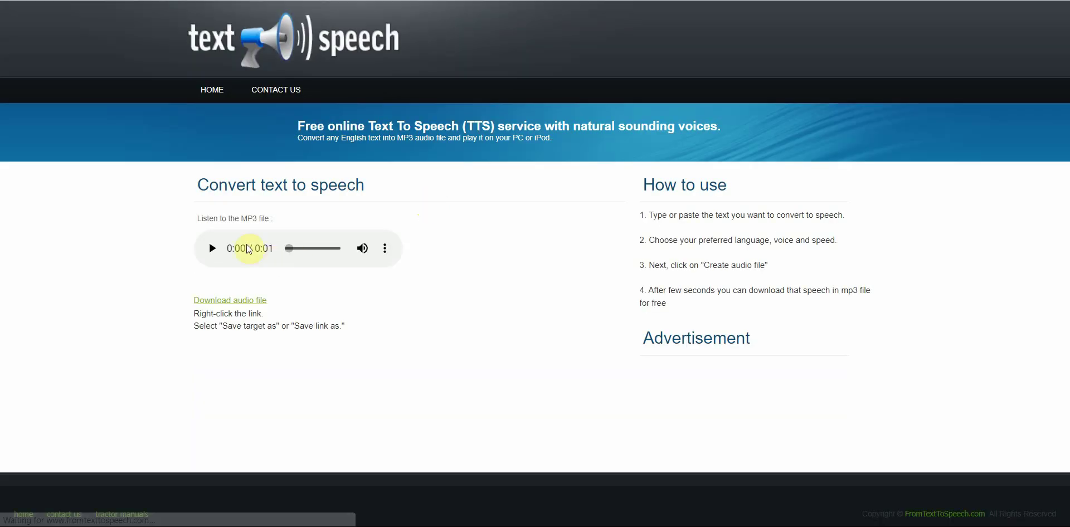
{"action": "left_click", "coordinate": [212, 249]}
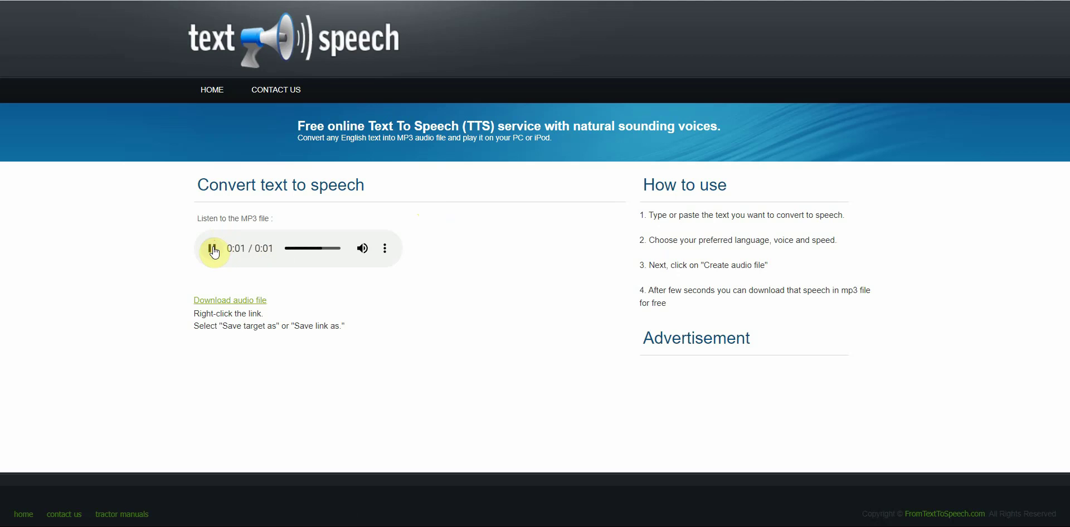
{"action": "left_click", "coordinate": [212, 249]}
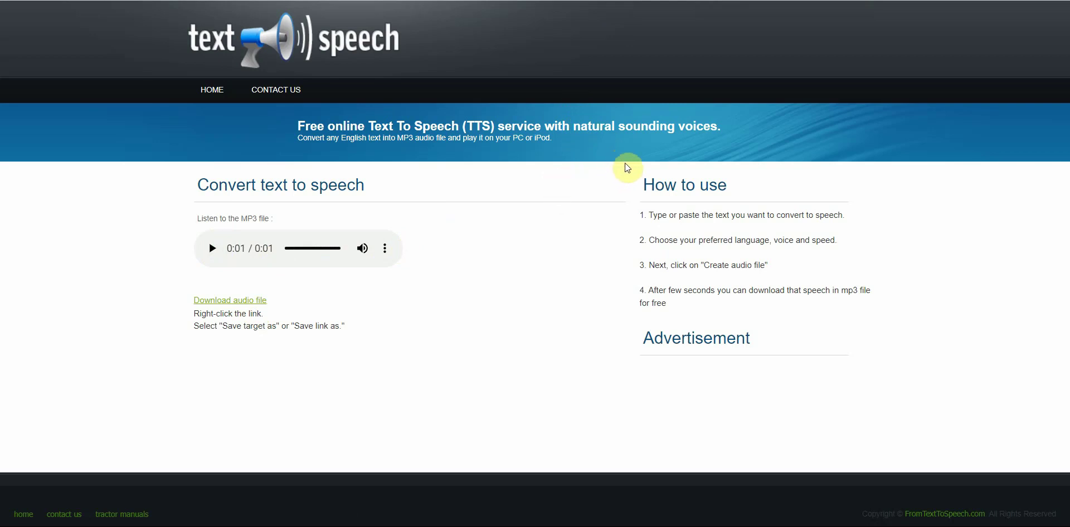
{"action": "left_click", "coordinate": [819, 14]}
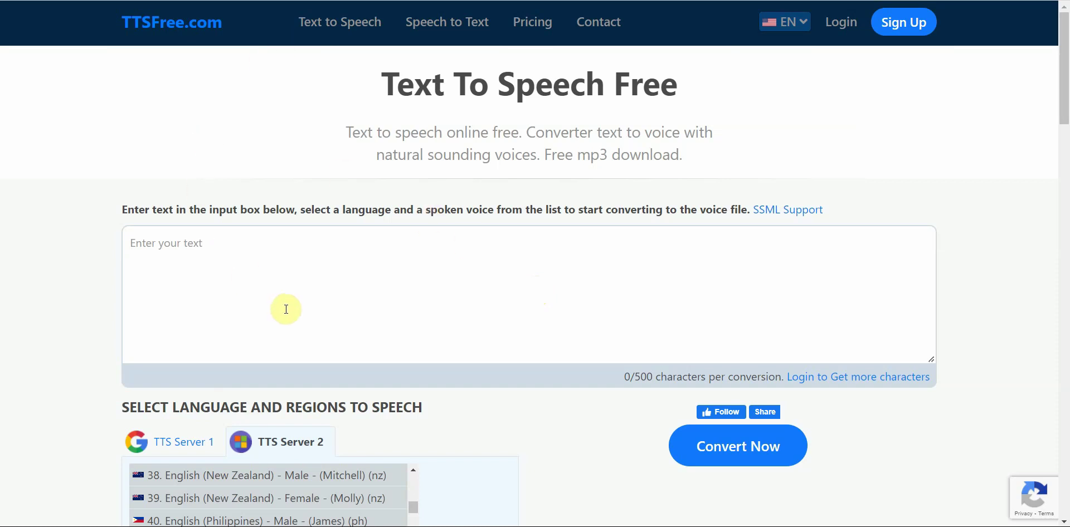
Paste the greeting, convert it with the Jenny voice, and scroll to the 2-second MP3 player
{"action": "left_click", "coordinate": [281, 275]}
{"action": "key", "text": "ctrl+v"}
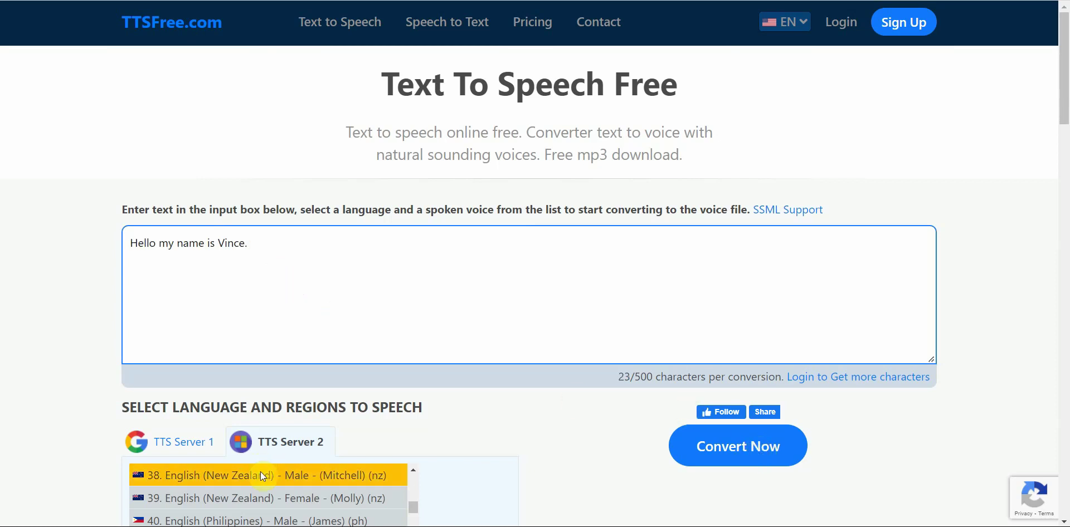
{"action": "left_click", "coordinate": [743, 446]}
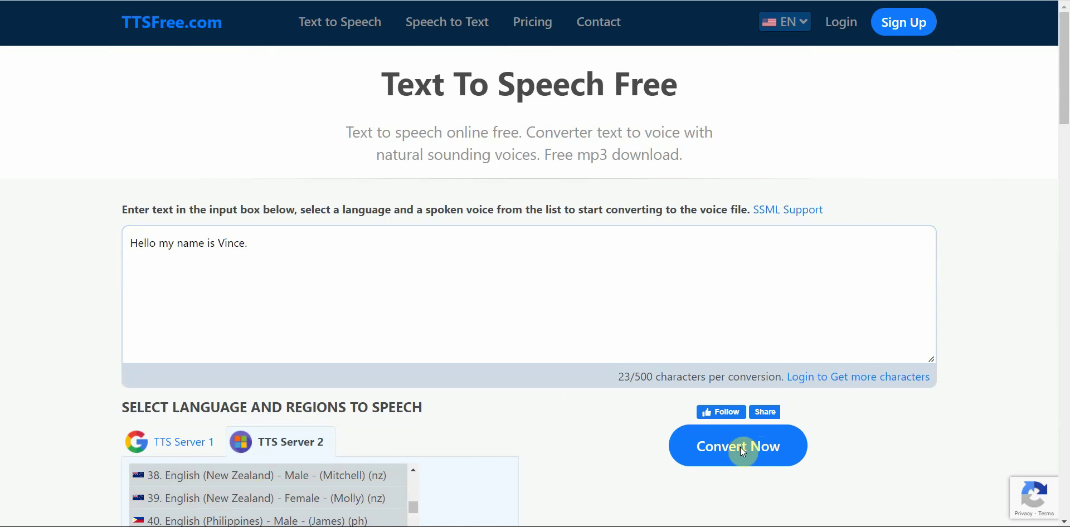
{"action": "left_click", "coordinate": [1064, 106]}
{"action": "left_click_drag", "start_coordinate": [1065, 106], "coordinate": [1063, 162]}
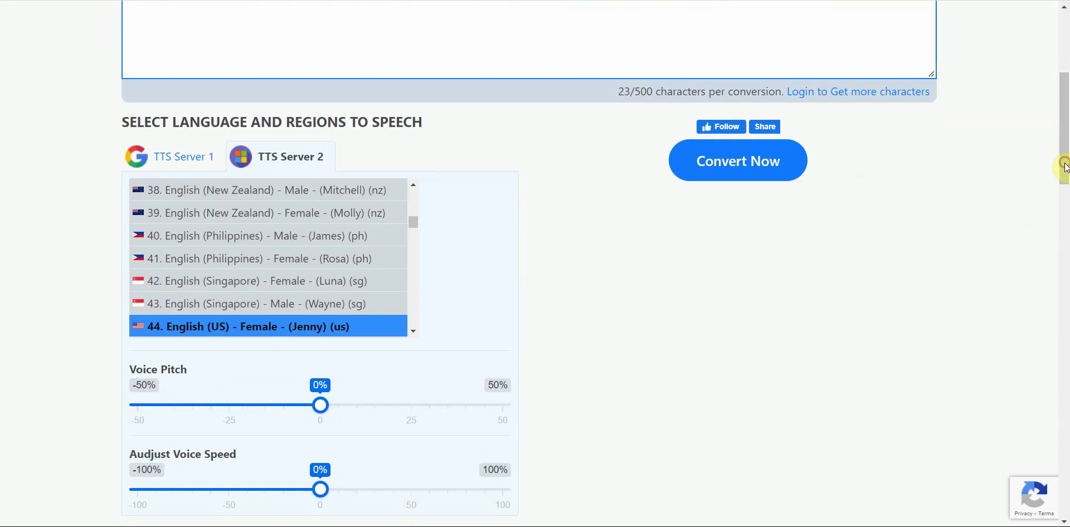
{"action": "left_click", "coordinate": [720, 166]}
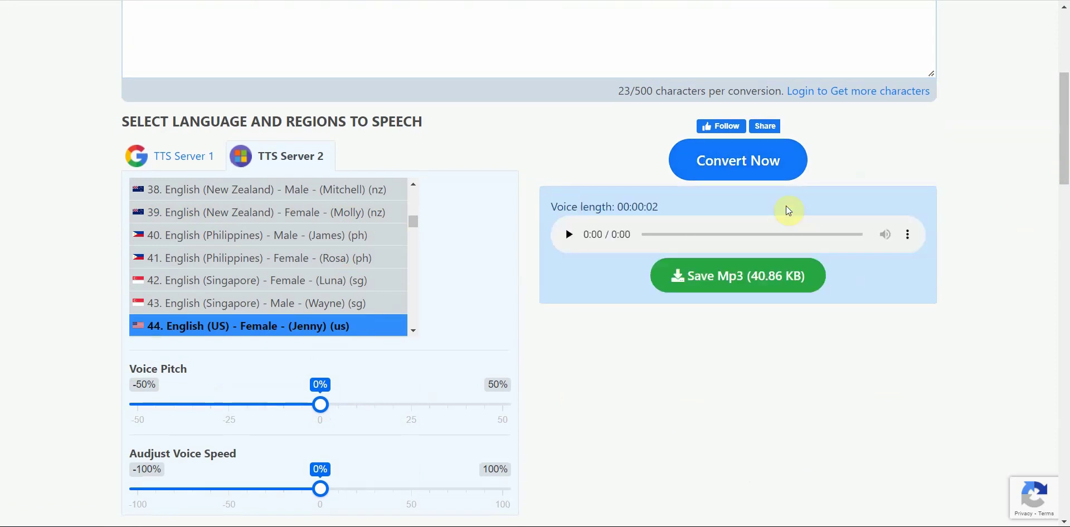
{"action": "scroll", "coordinate": [787, 210], "scroll_direction": "down", "scroll_amount": 20}
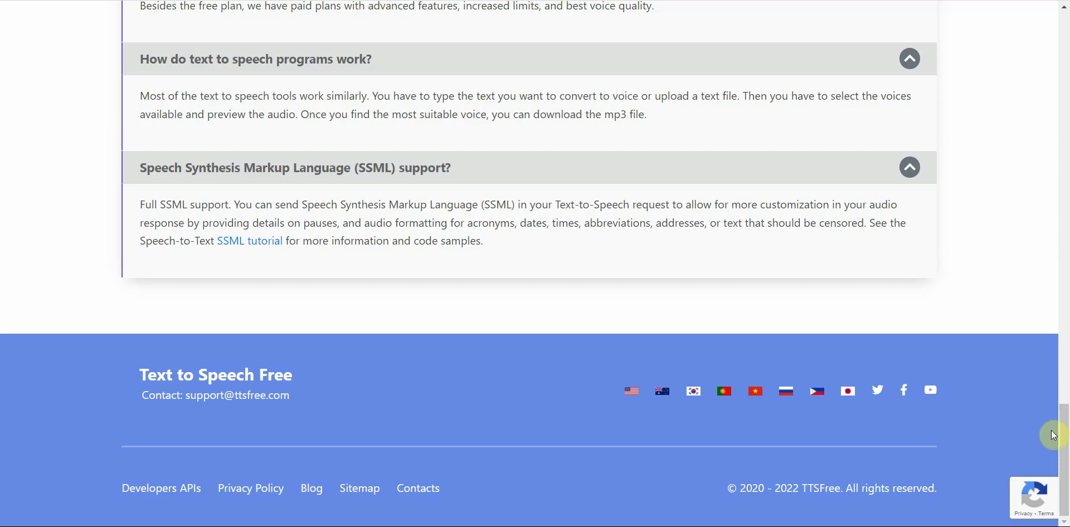
{"action": "left_click_drag", "start_coordinate": [1062, 436], "coordinate": [1066, 58]}
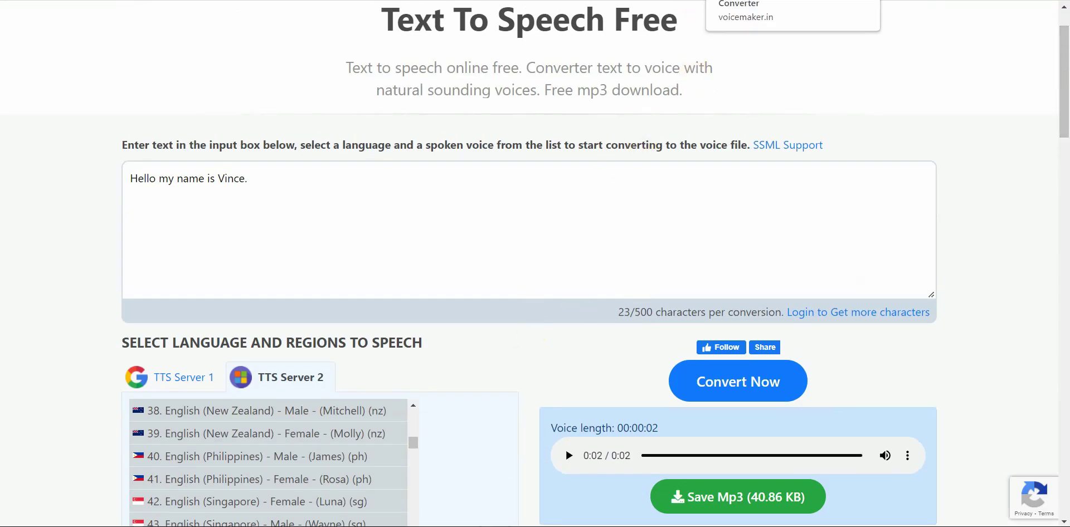
Paste the greeting into Voicemaker, browse the Say as options, and convert it with Ivy
{"action": "key", "text": "ctrl+Tab"}
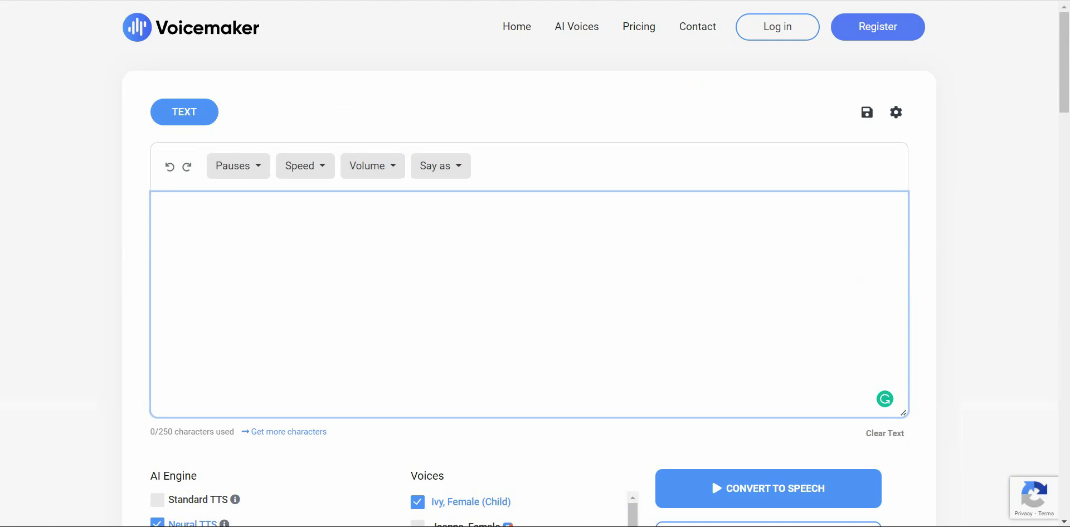
{"action": "key", "text": "ctrl+v"}
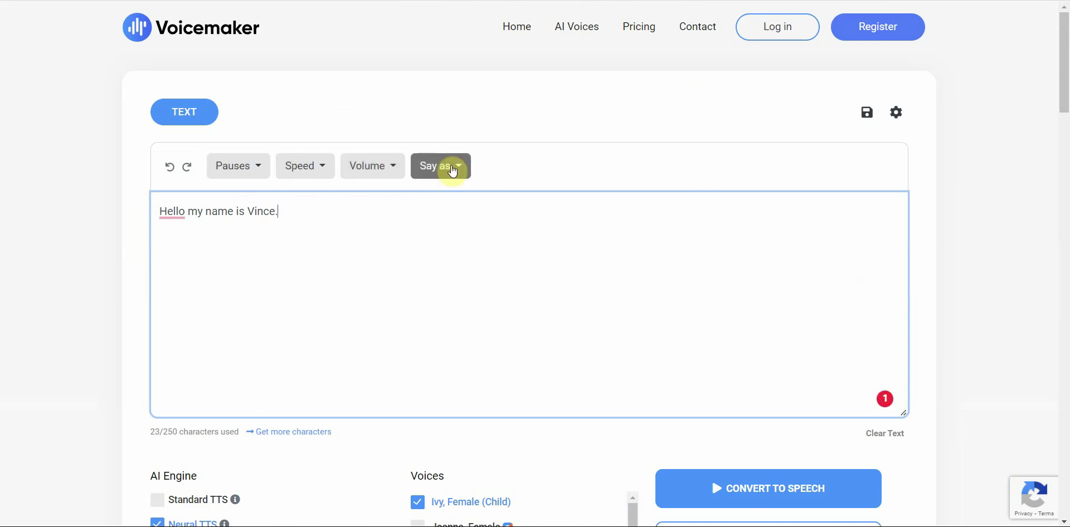
{"action": "left_click", "coordinate": [452, 171]}
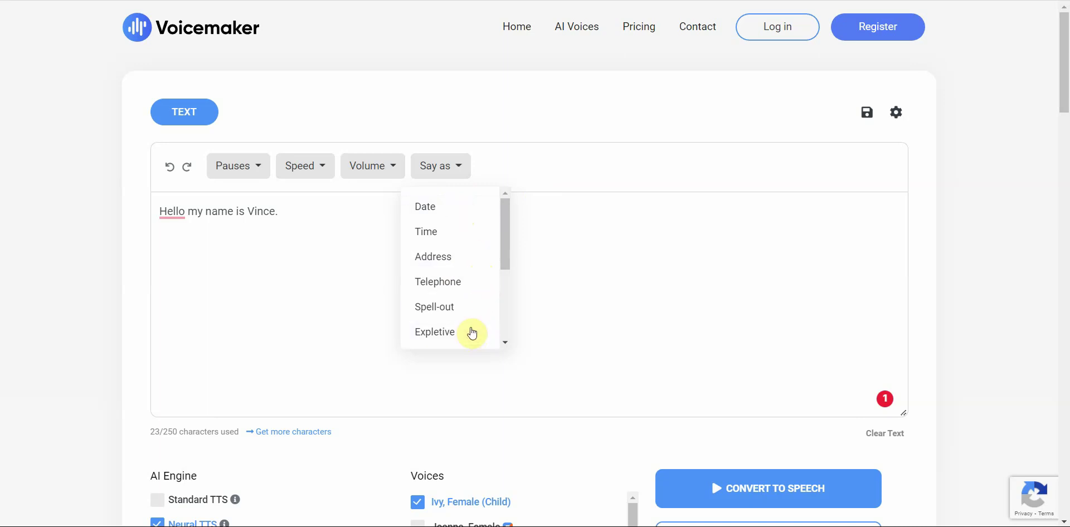
{"action": "left_click_drag", "start_coordinate": [506, 273], "coordinate": [501, 339]}
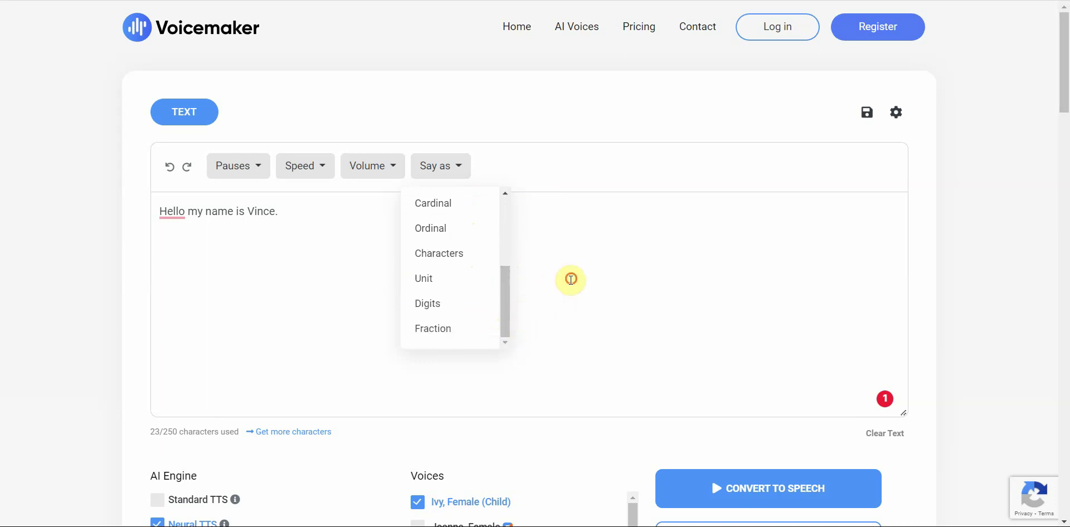
{"action": "left_click", "coordinate": [568, 280]}
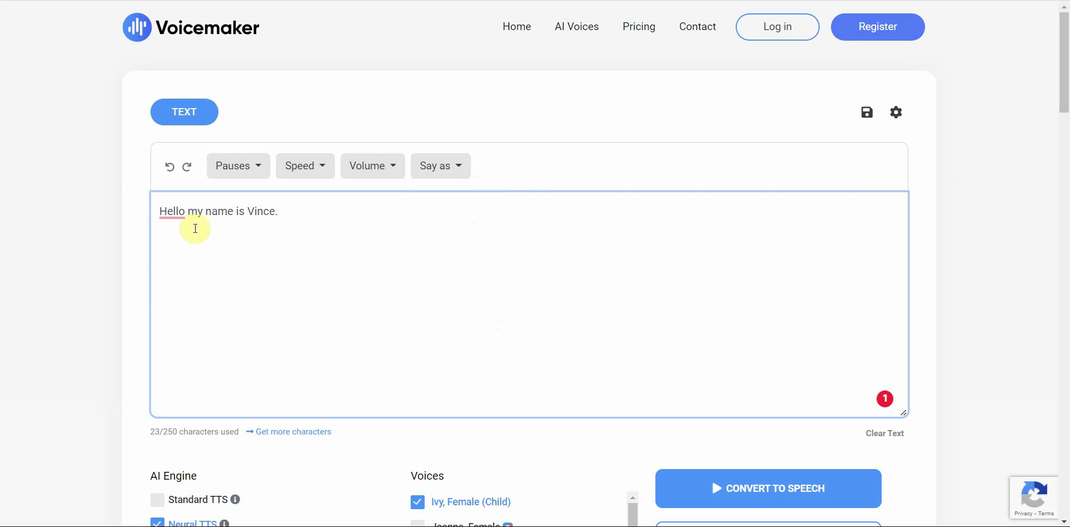
{"action": "left_click", "coordinate": [768, 492]}
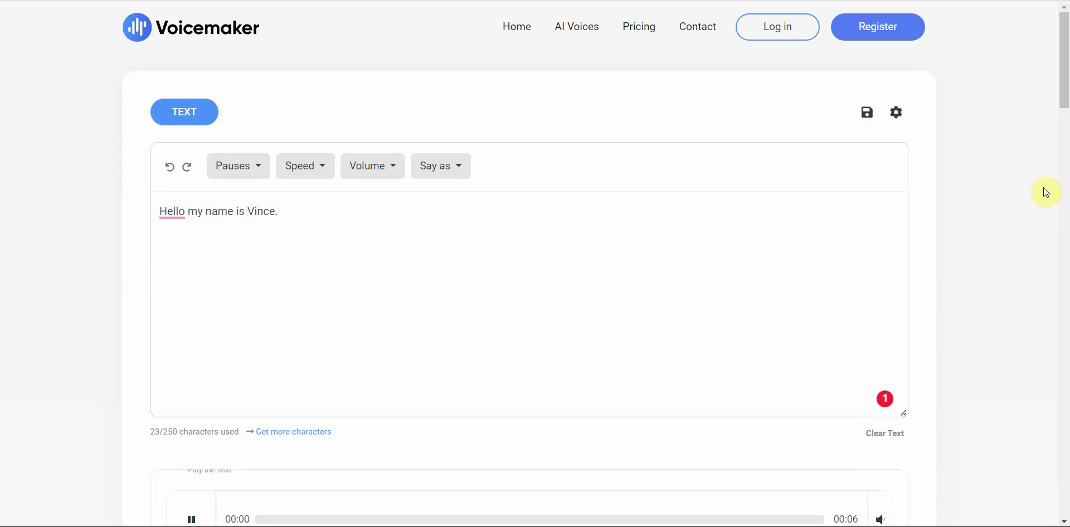
Regenerate the sentence with Joey, Male, then with Matthew, Male, and switch to ttstool.com
{"action": "left_click_drag", "start_coordinate": [1059, 89], "coordinate": [1063, 148]}
{"action": "left_click", "coordinate": [418, 376]}
{"action": "left_click", "coordinate": [824, 320]}
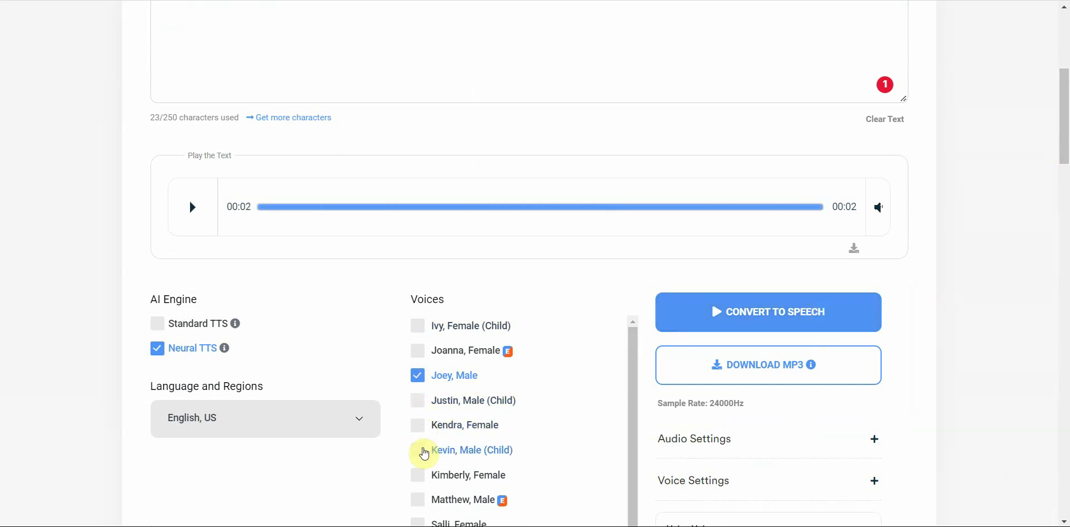
{"action": "left_click", "coordinate": [424, 501]}
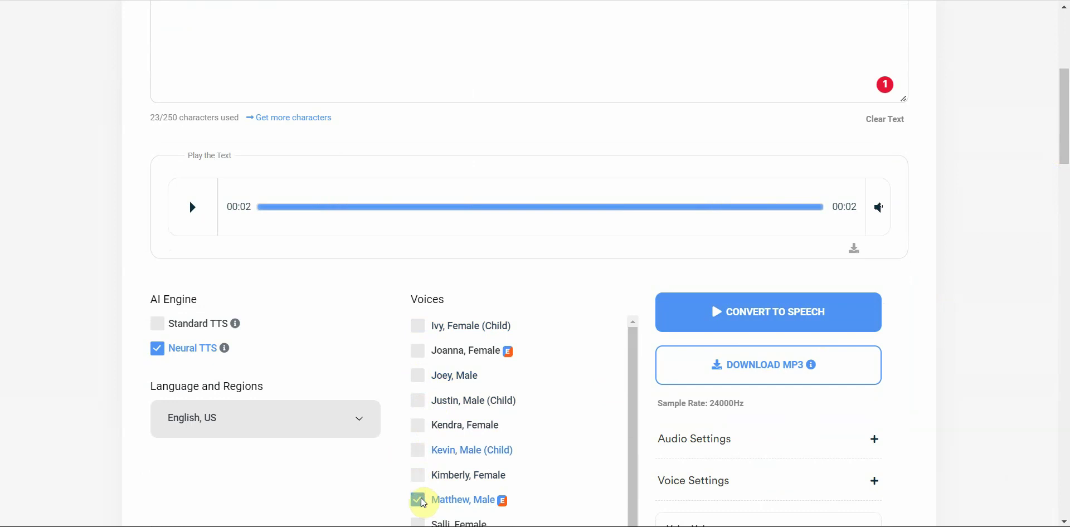
{"action": "left_click", "coordinate": [695, 322]}
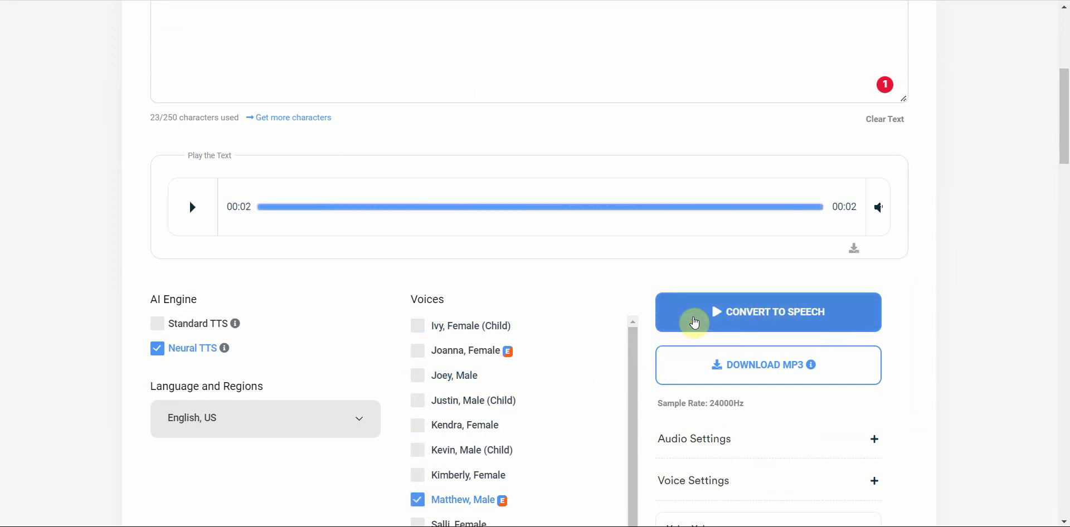
{"action": "left_click_drag", "start_coordinate": [1061, 162], "coordinate": [1044, 60]}
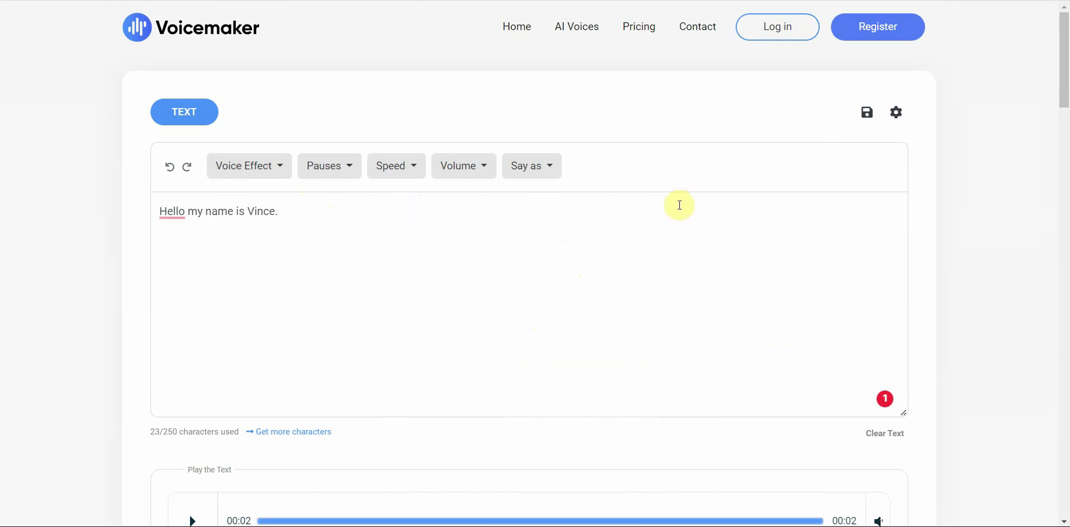
{"action": "left_click", "coordinate": [752, 0]}
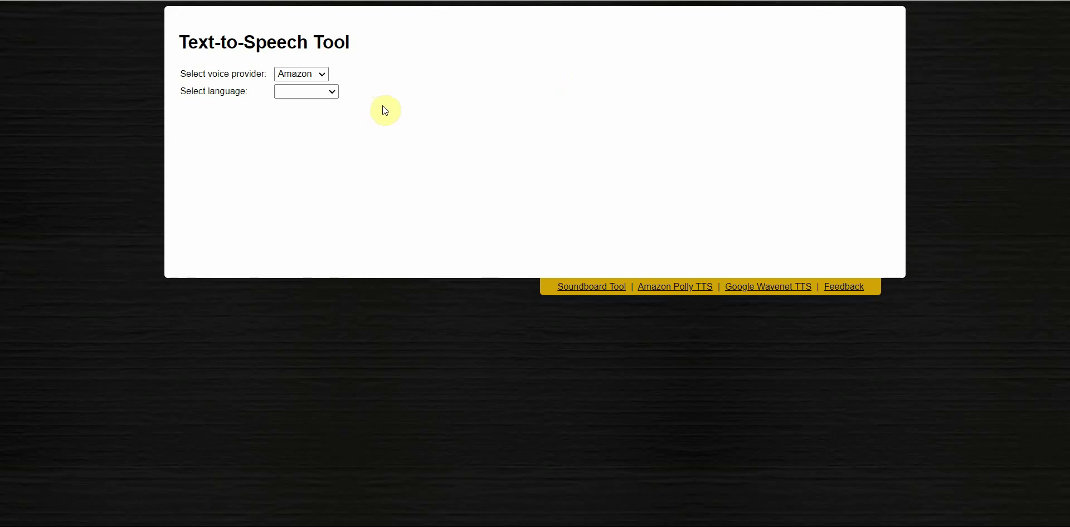
Keep Amazon as the voice provider and pick English as the language
{"action": "left_click", "coordinate": [325, 76]}
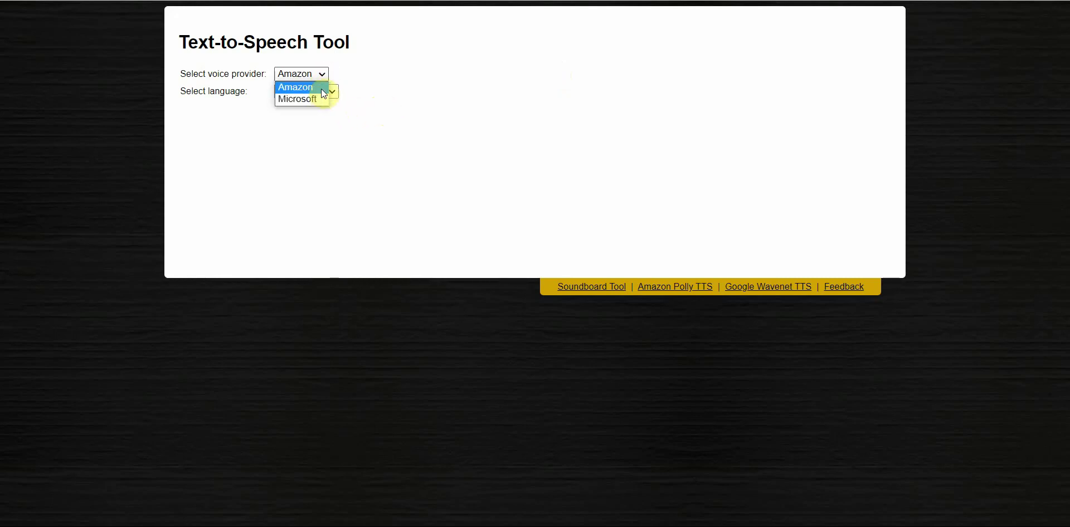
{"action": "left_click", "coordinate": [322, 88]}
{"action": "left_click", "coordinate": [334, 90]}
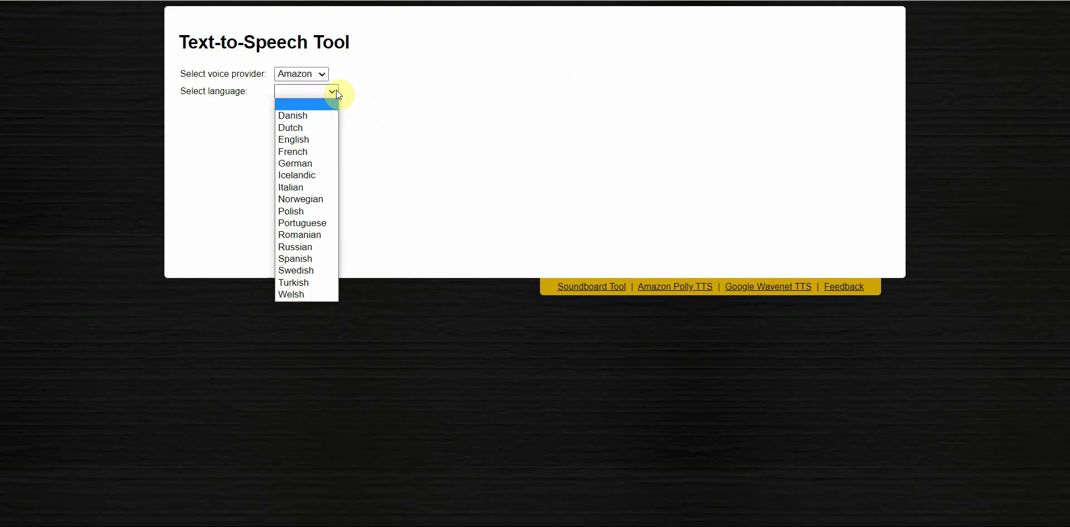
{"action": "left_click", "coordinate": [321, 139]}
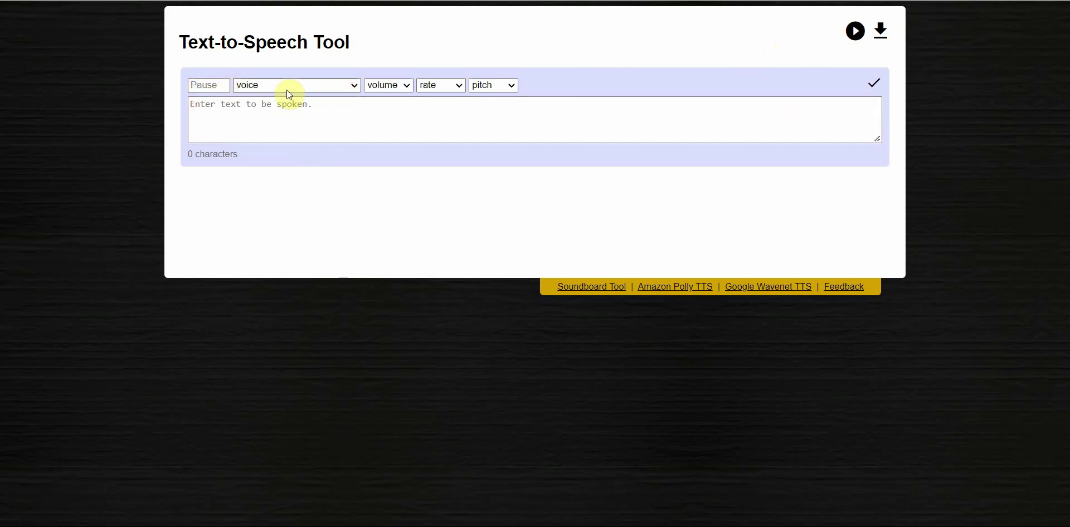
Paste the greeting as a speech segment and try playback, dismissing the missing-voice warning
{"action": "left_click", "coordinate": [270, 118]}
{"action": "type", "text": "Hello my name is Vince."}
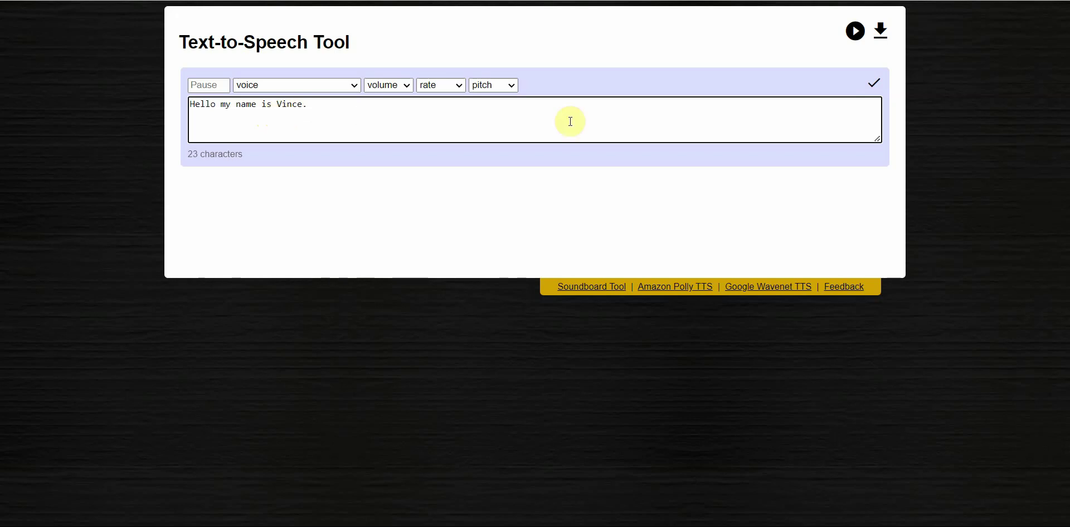
{"action": "left_click", "coordinate": [873, 86]}
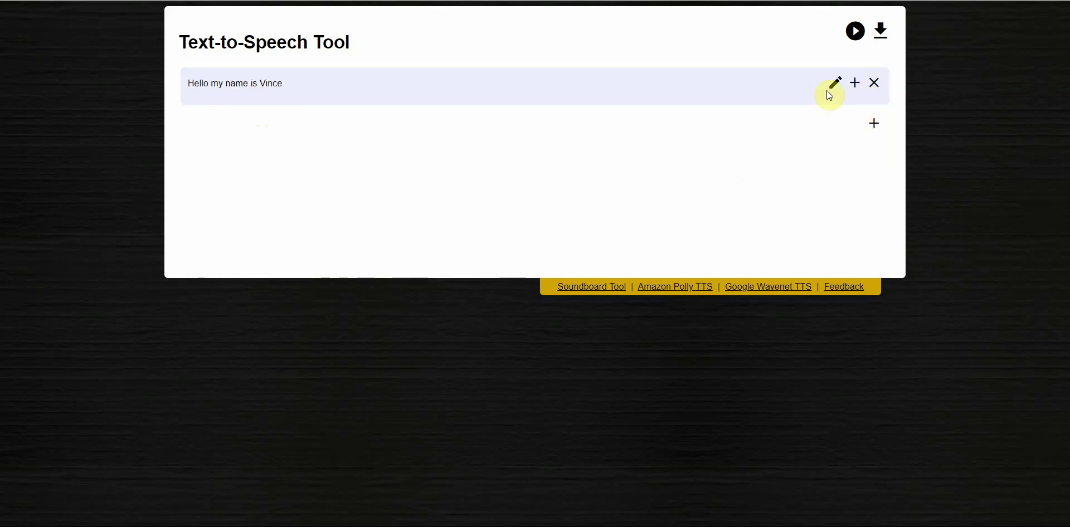
{"action": "left_click", "coordinate": [856, 31]}
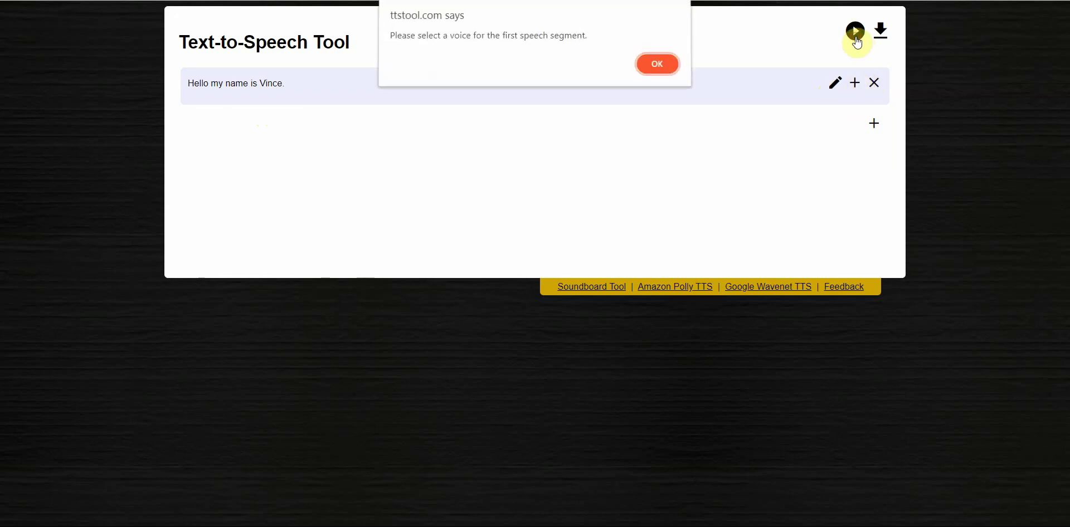
{"action": "left_click", "coordinate": [651, 65]}
Add a Chantal (Canadian French) segment holding the greeting and delete the old voiceless row
{"action": "left_click", "coordinate": [856, 83]}
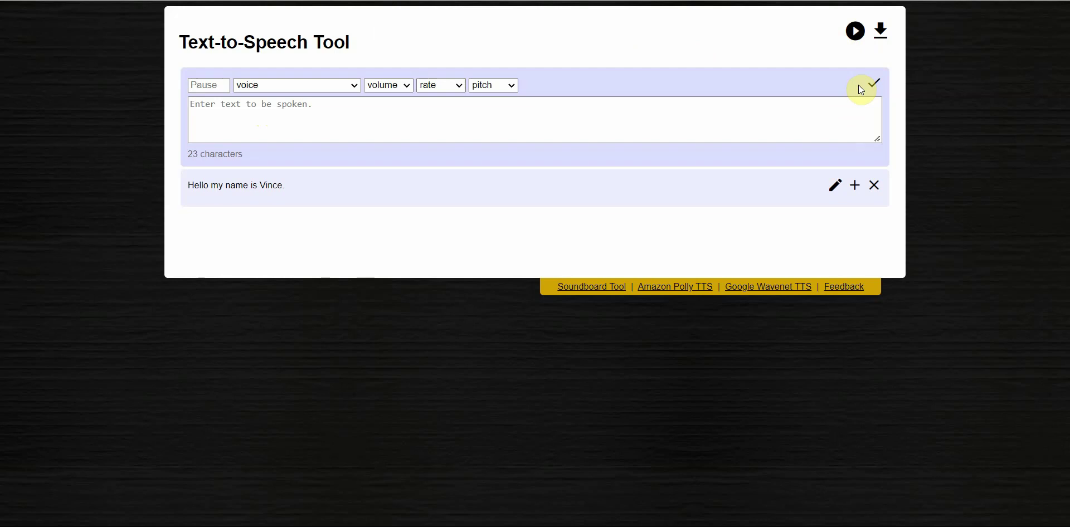
{"action": "left_click", "coordinate": [345, 86]}
{"action": "left_click", "coordinate": [334, 109]}
{"action": "left_click", "coordinate": [855, 31]}
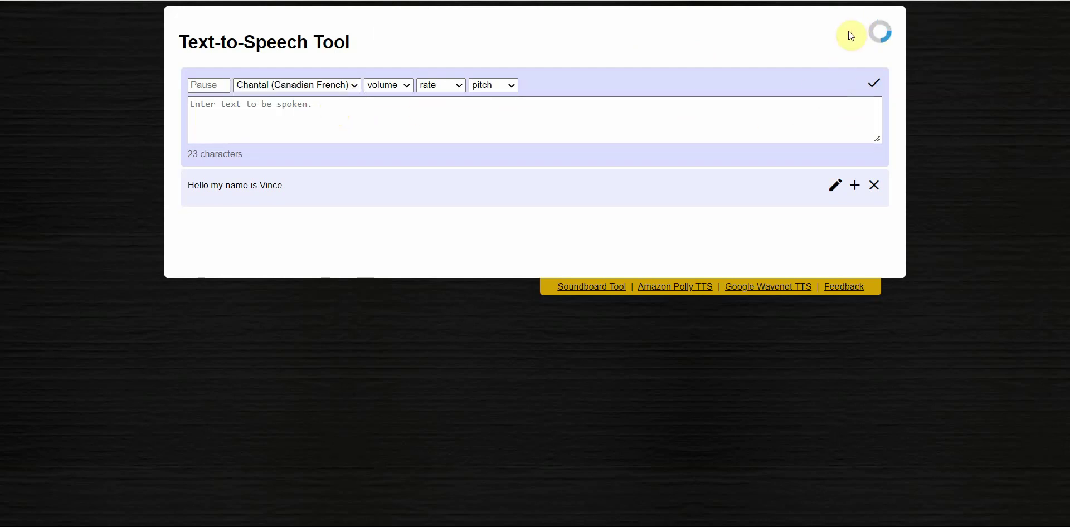
{"action": "left_click", "coordinate": [287, 118]}
{"action": "type", "text": "Hello my name is Vince."}
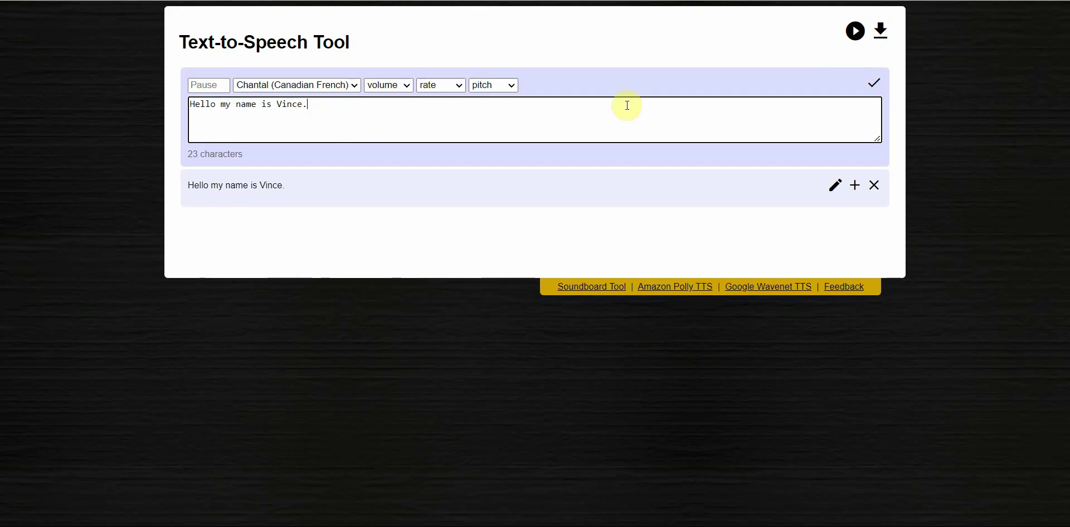
{"action": "left_click", "coordinate": [950, 85]}
{"action": "left_click", "coordinate": [874, 186]}
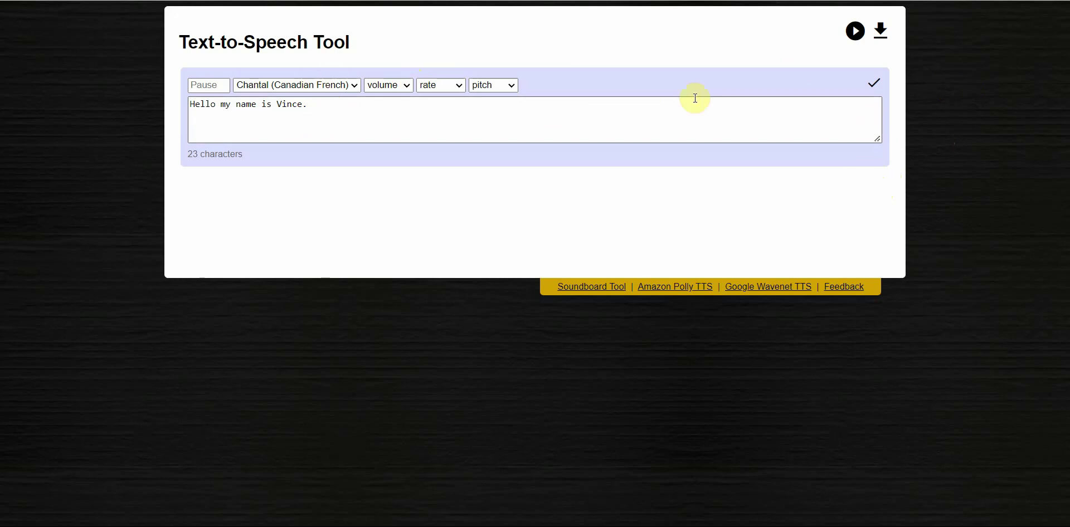
{"action": "left_click", "coordinate": [453, 118]}
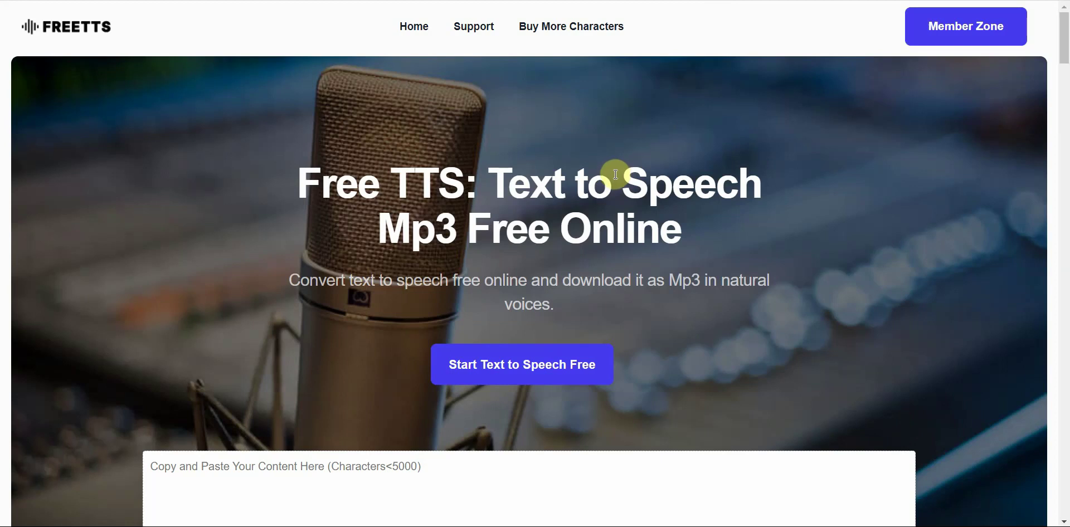
Paste the greeting into FreeTTS, convert it with Joey_Male, and play the result
{"action": "left_click_drag", "start_coordinate": [1063, 58], "coordinate": [1063, 87]}
{"action": "left_click", "coordinate": [428, 146]}
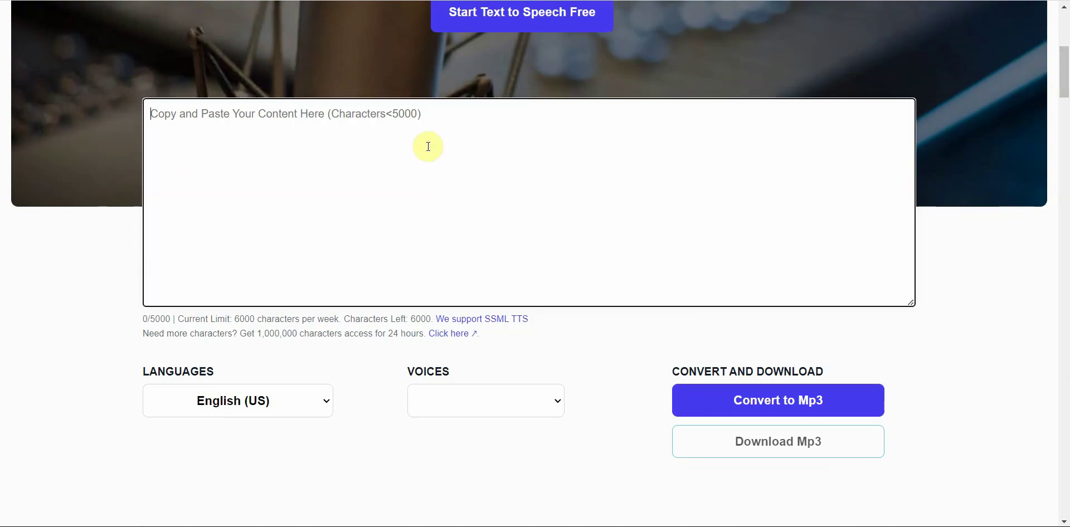
{"action": "type", "text": "Hello my name is Vince."}
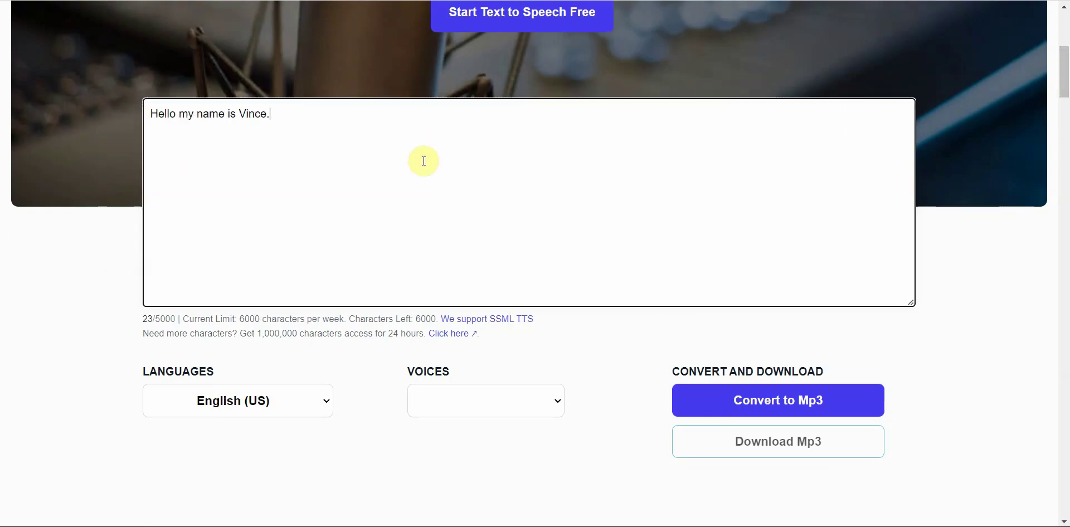
{"action": "left_click", "coordinate": [333, 406]}
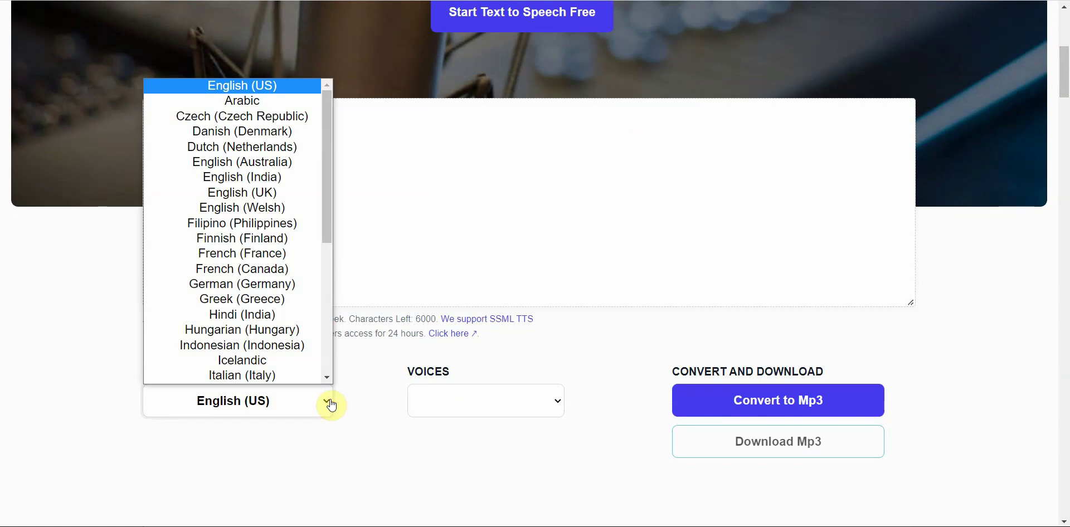
{"action": "left_click", "coordinate": [544, 404]}
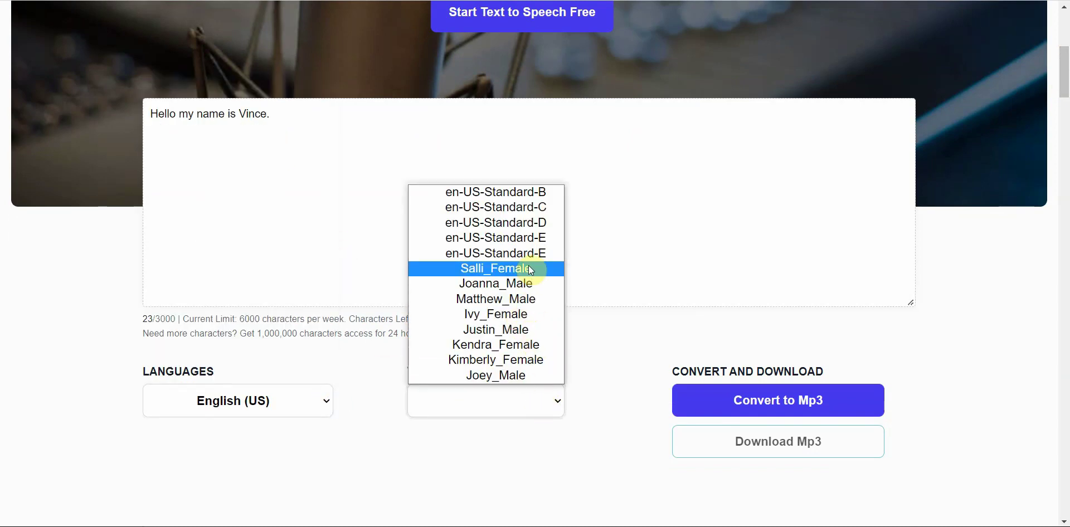
{"action": "left_click", "coordinate": [533, 376]}
{"action": "left_click", "coordinate": [837, 409]}
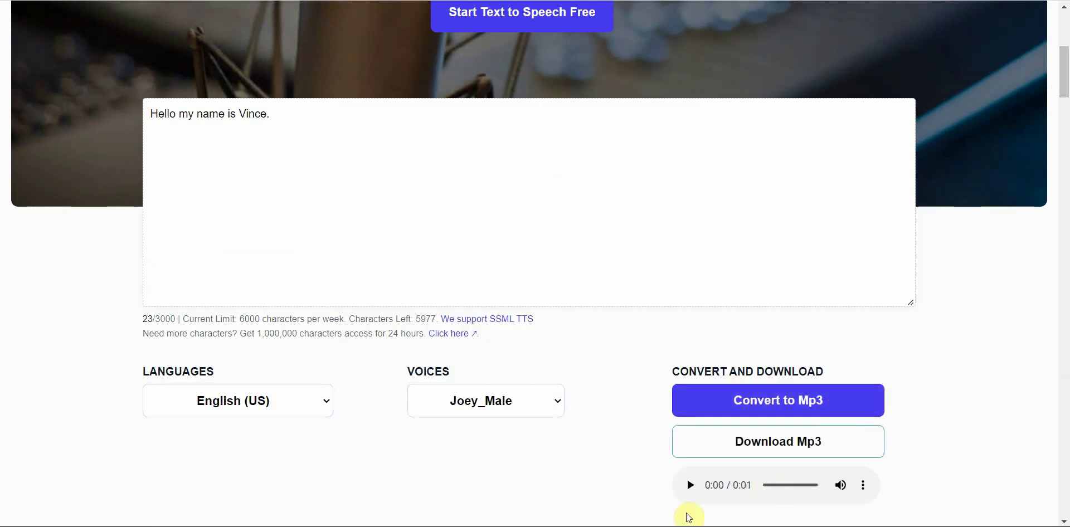
{"action": "left_click", "coordinate": [689, 493]}
Reconvert the greeting with Matthew_Male, play it, and download the MP3
{"action": "left_click", "coordinate": [554, 400]}
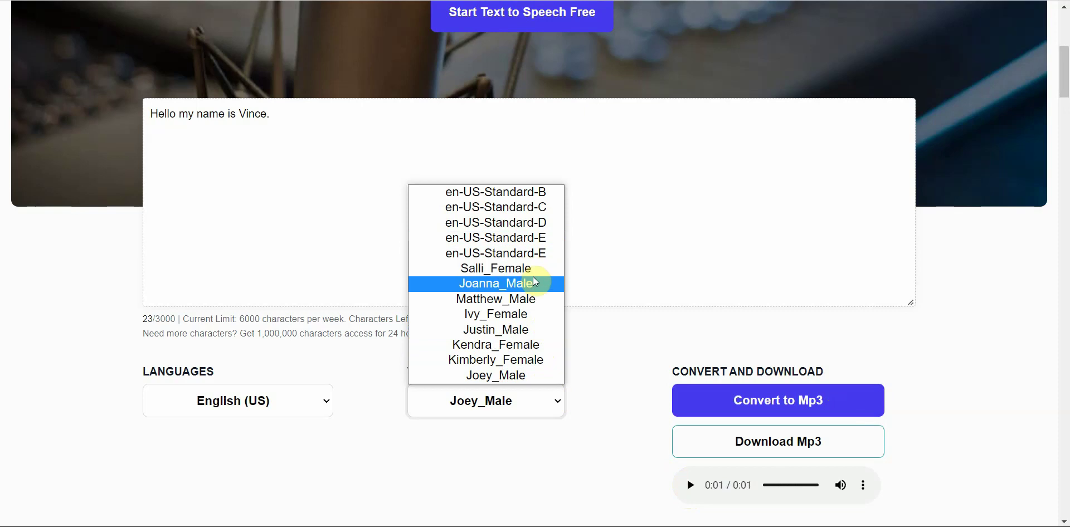
{"action": "left_click", "coordinate": [530, 299]}
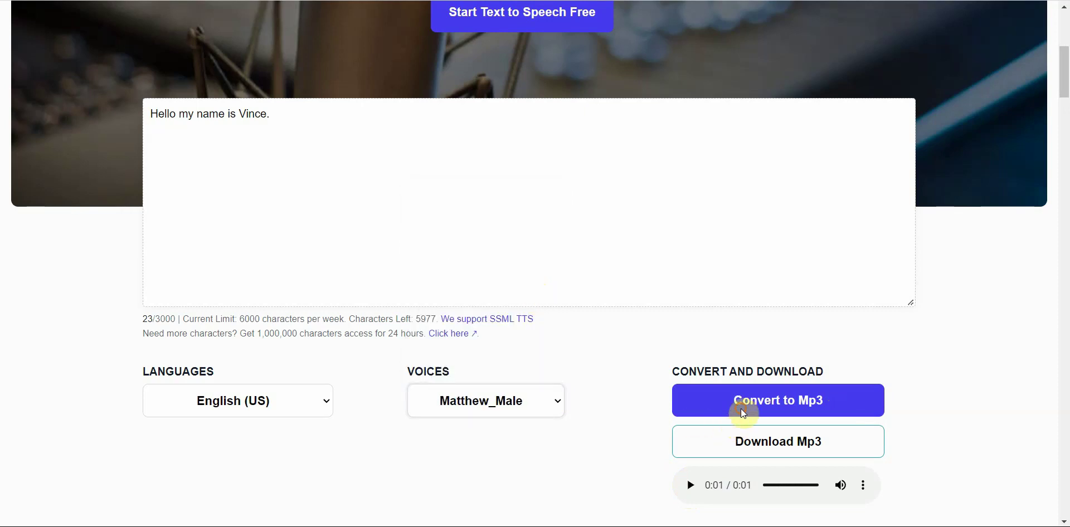
{"action": "left_click", "coordinate": [727, 401]}
{"action": "left_click", "coordinate": [690, 485]}
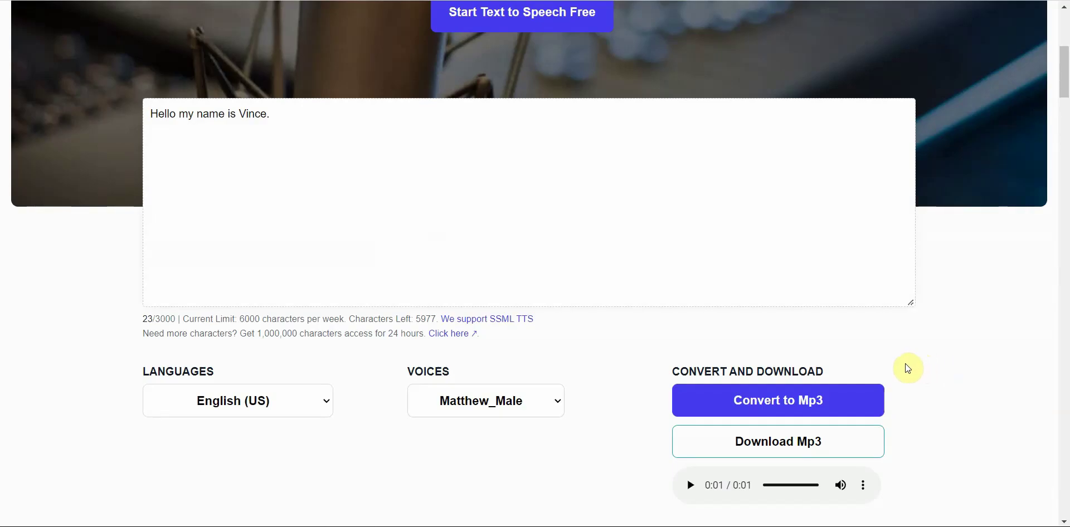
{"action": "left_click", "coordinate": [813, 439]}
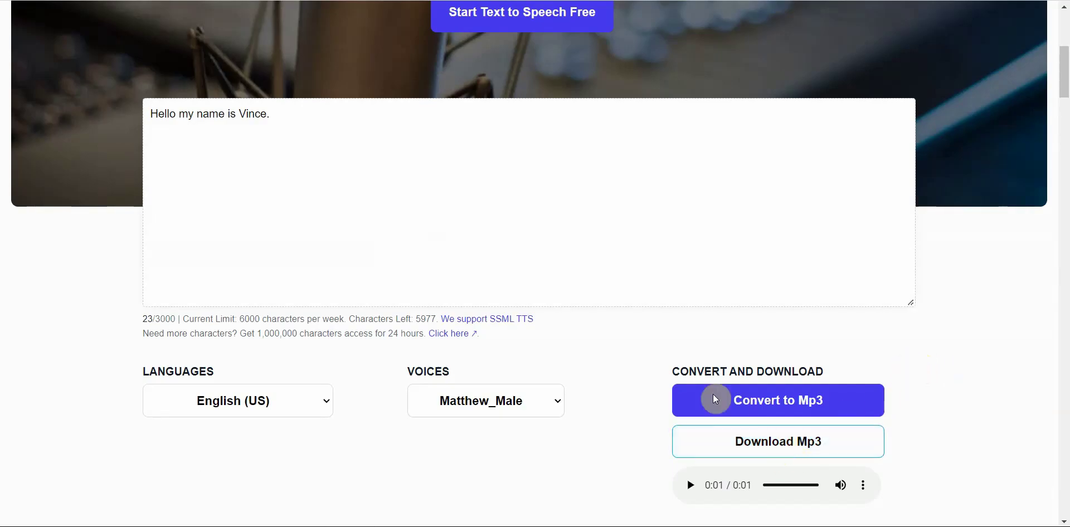
{"action": "scroll", "coordinate": [721, 221], "scroll_direction": "up", "scroll_amount": 6}
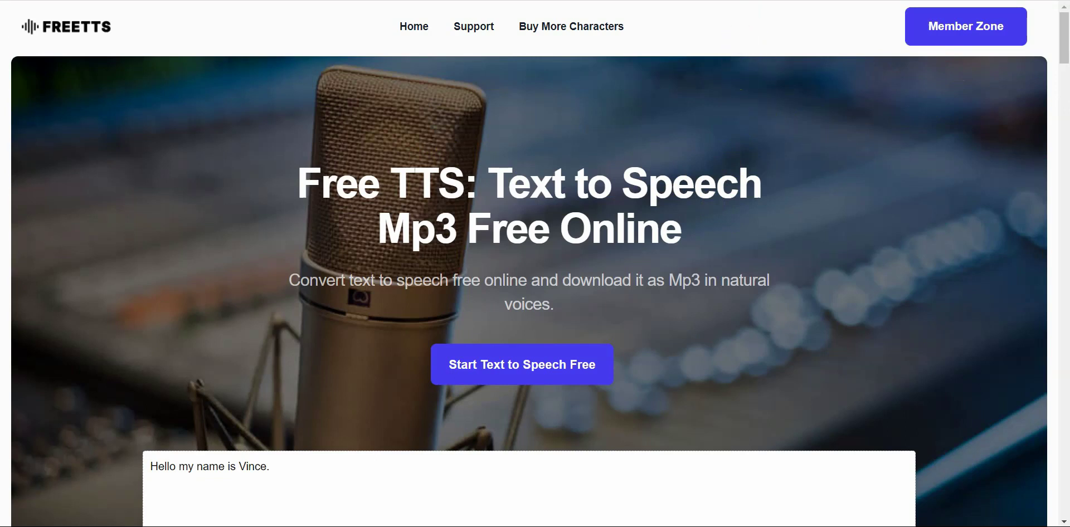
Browse NaturalReader's home page features: natural voices, OCR and mp3 conversion
{"action": "left_click", "coordinate": [820, 17]}
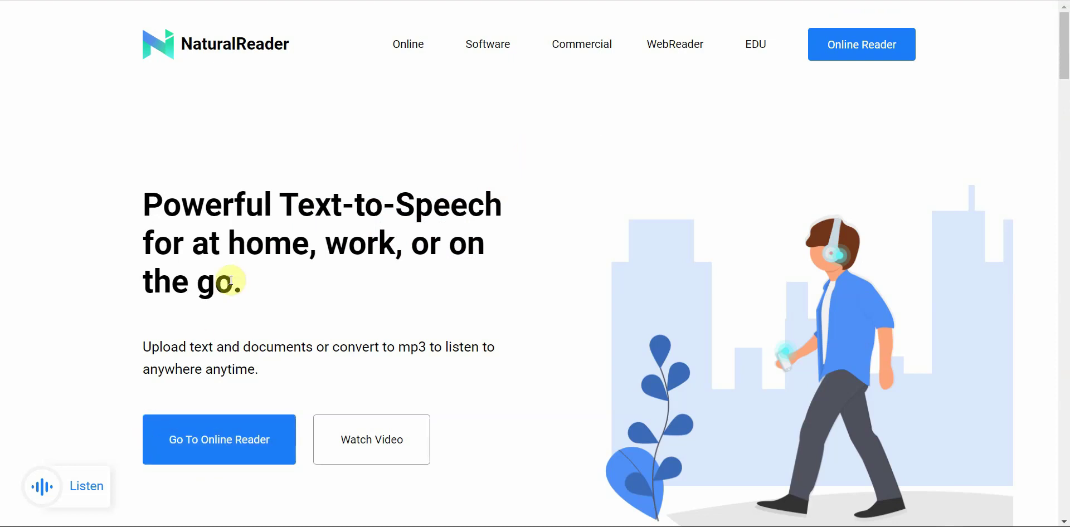
{"action": "left_click_drag", "start_coordinate": [1066, 67], "coordinate": [1066, 90]}
{"action": "left_click", "coordinate": [259, 316]}
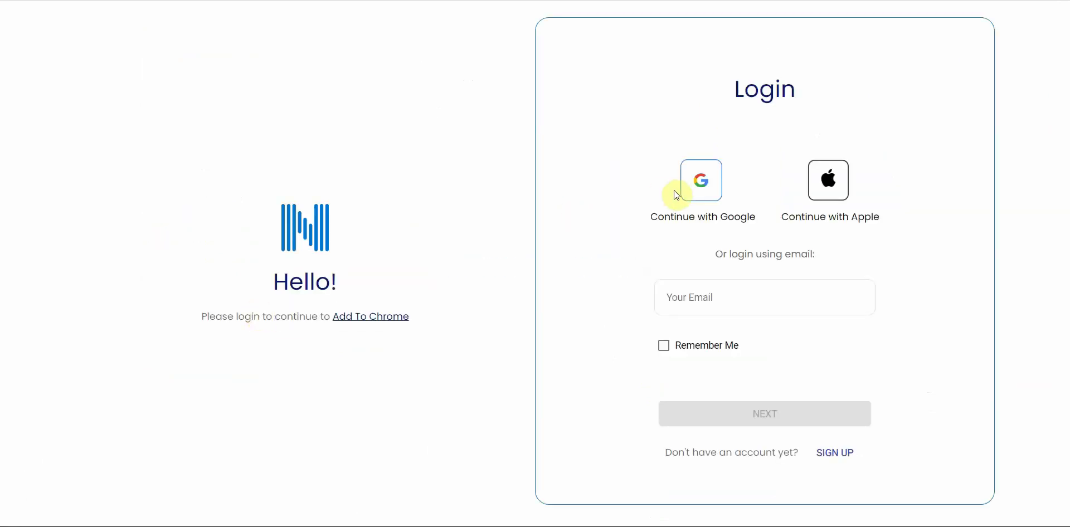
{"action": "left_click", "coordinate": [21, 2]}
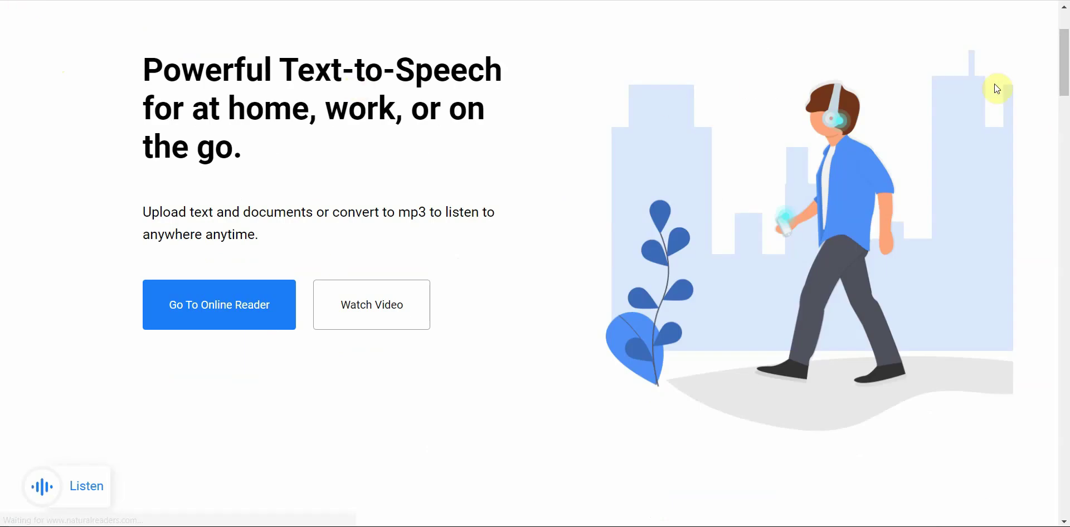
{"action": "left_click_drag", "start_coordinate": [1061, 92], "coordinate": [1067, 151]}
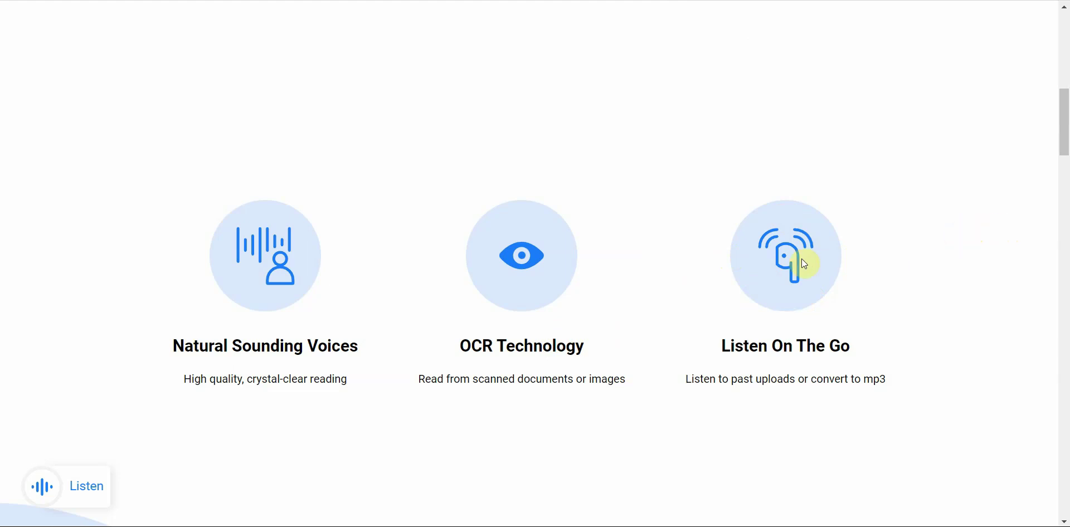
{"action": "left_click_drag", "start_coordinate": [1064, 148], "coordinate": [1064, 67]}
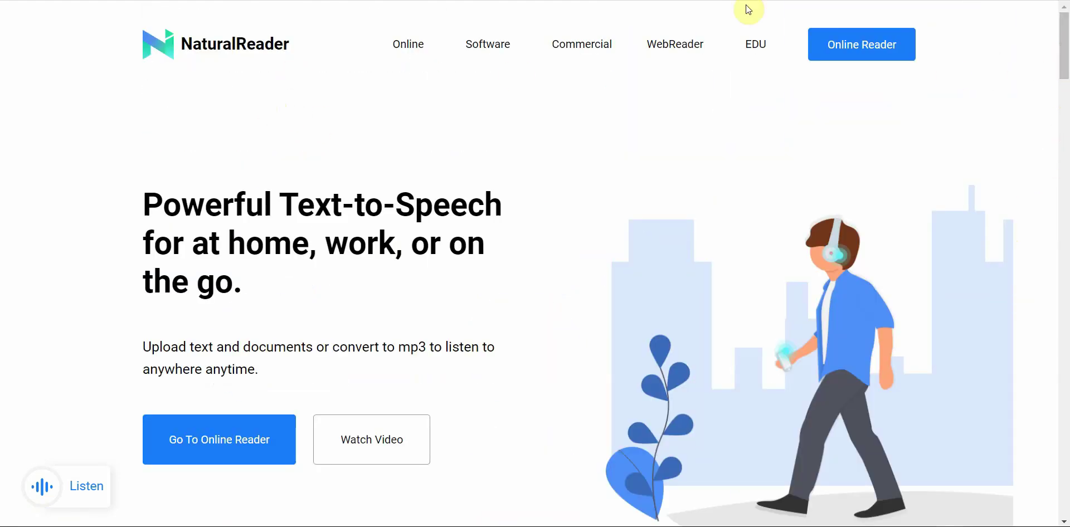
Paste the short greeting into TTSMP3's text box and have it read aloud
{"action": "left_click", "coordinate": [781, 0]}
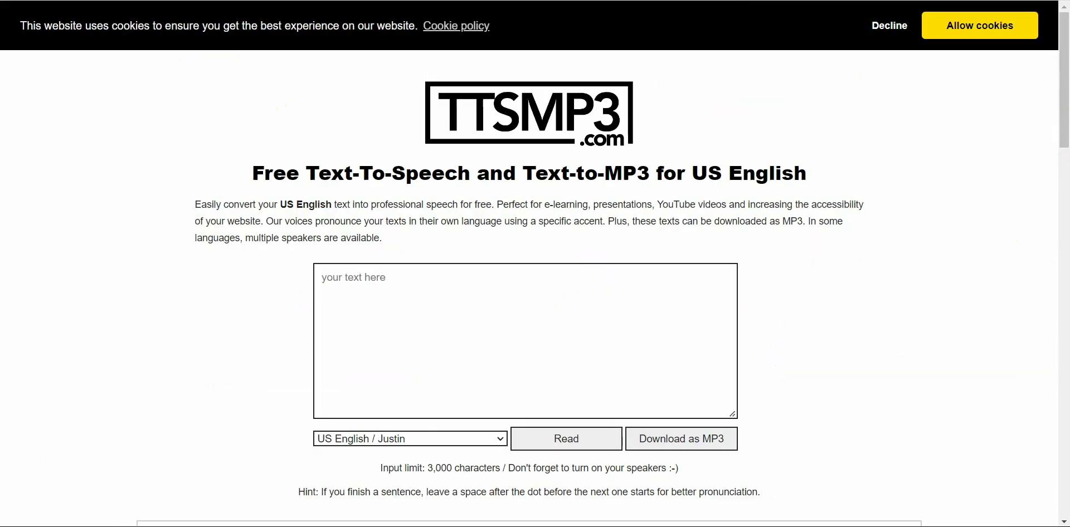
{"action": "left_click", "coordinate": [449, 304]}
{"action": "type", "text": "Hello my name is Vince."}
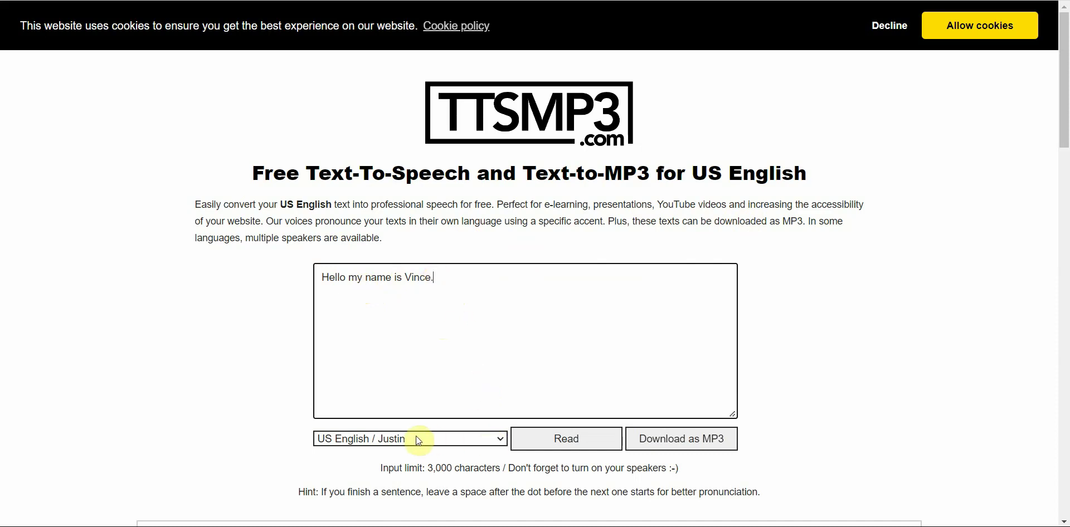
{"action": "left_click", "coordinate": [576, 446]}
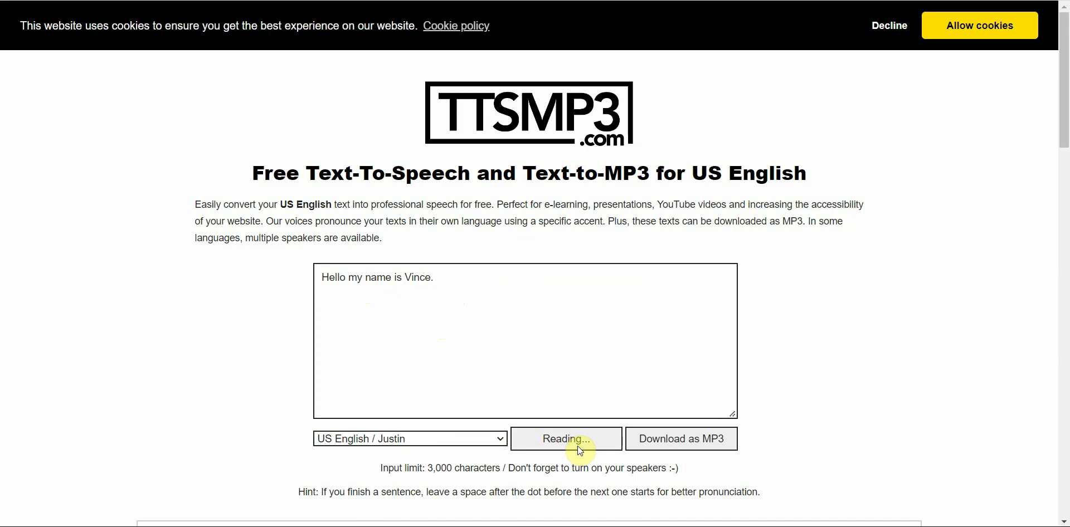
Browse TTSMP3's voice list, keeping the US English / Justin voice
{"action": "left_click", "coordinate": [496, 441]}
{"action": "scroll", "coordinate": [462, 413], "scroll_direction": "down", "scroll_amount": 1}
{"action": "left_click", "coordinate": [717, 282]}
View Google Cloud's free-trial signup and Text-to-Speech product page, then go to Balabolka's page
{"action": "left_click", "coordinate": [775, 0]}
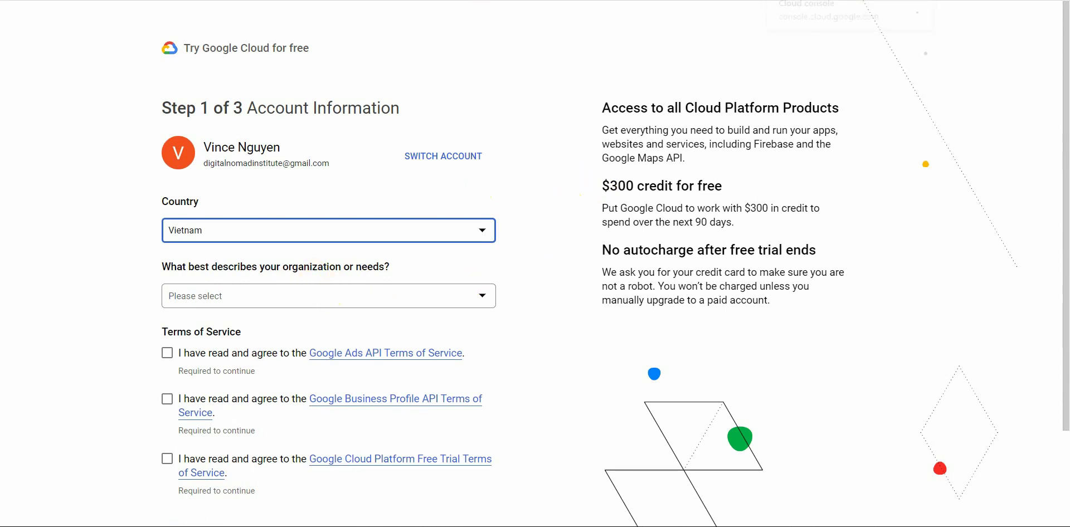
{"action": "left_click", "coordinate": [791, 1]}
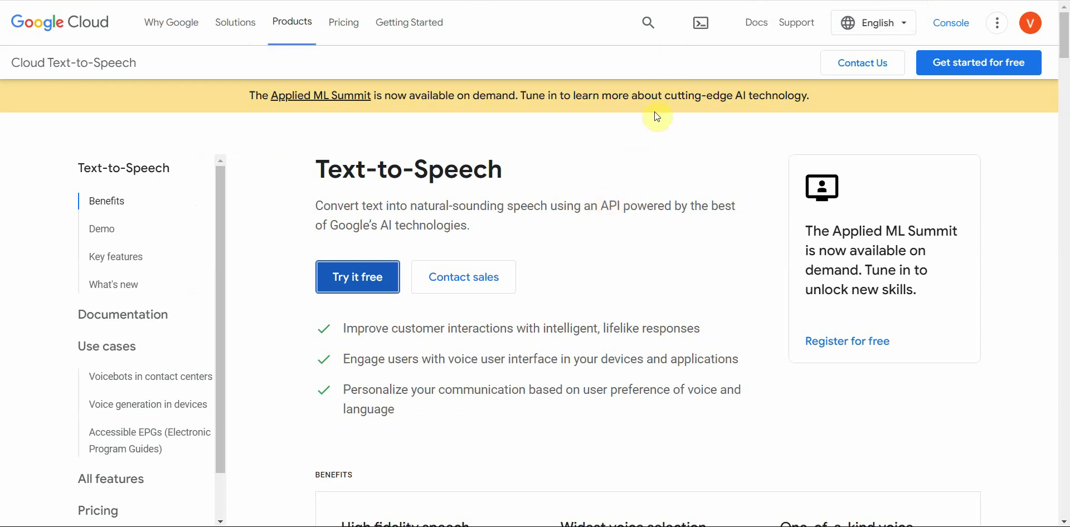
{"action": "key", "text": "ctrl+Tab"}
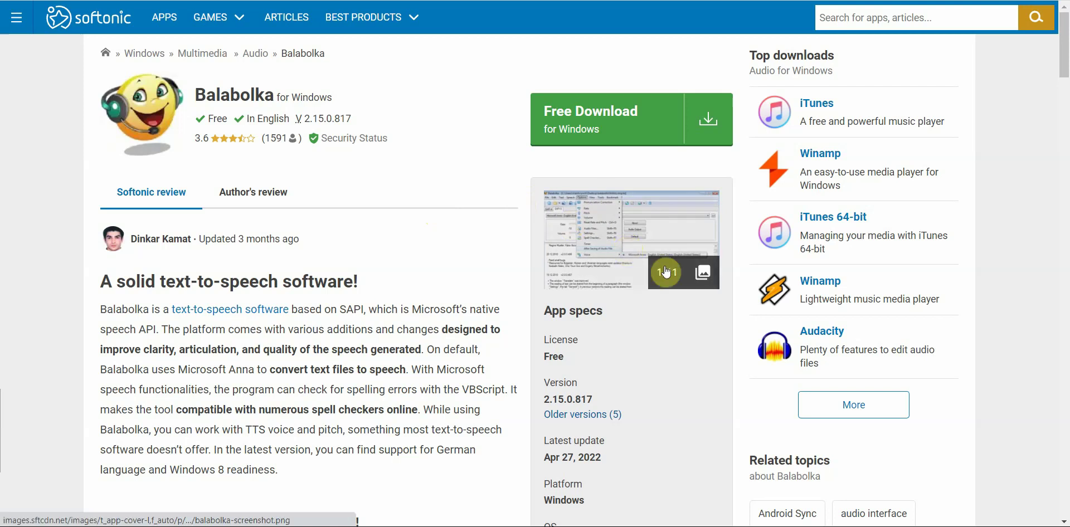
Preview Balabolka's first screenshot, then start its free Windows download from Softonic
{"action": "left_click", "coordinate": [686, 272]}
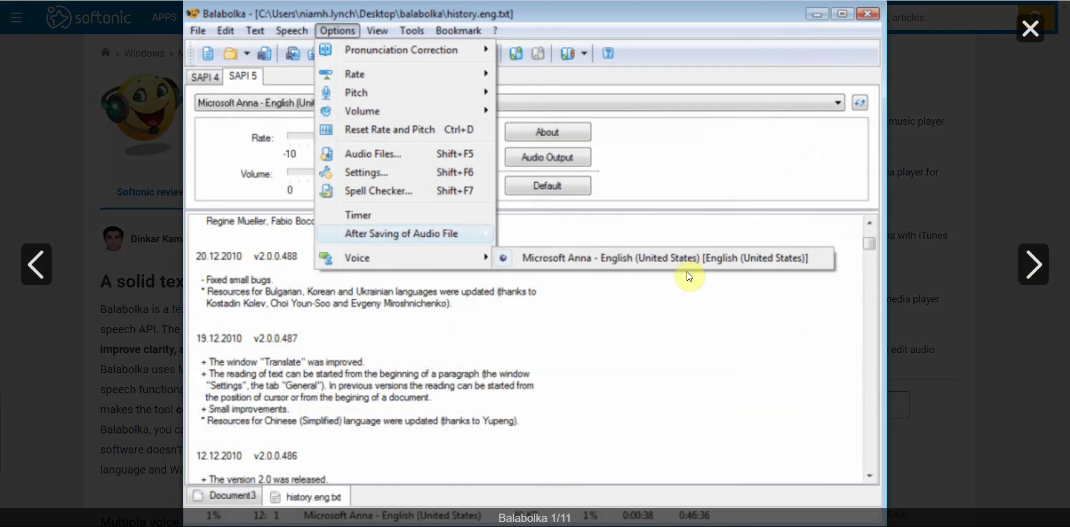
{"action": "left_click", "coordinate": [1058, 261]}
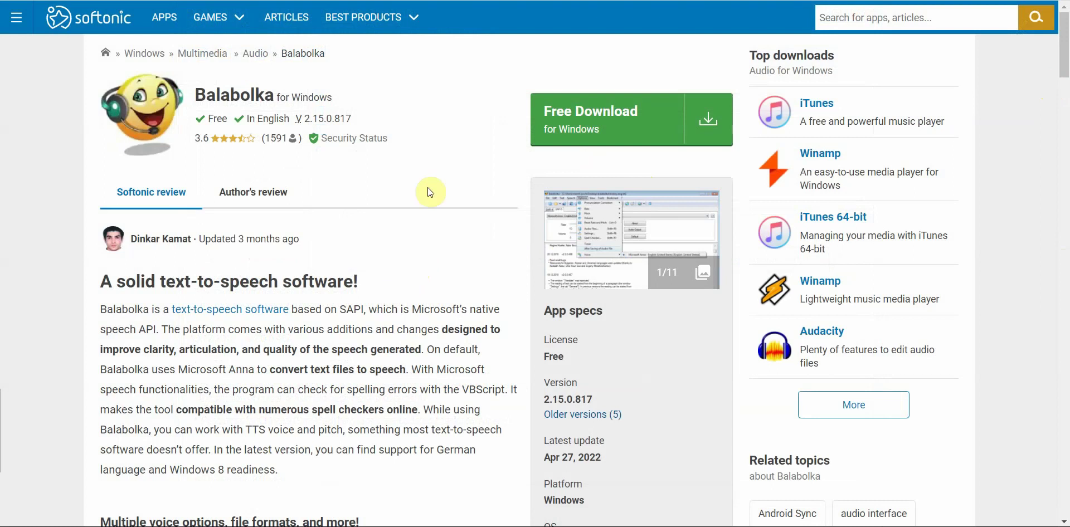
{"action": "left_click", "coordinate": [539, 129]}
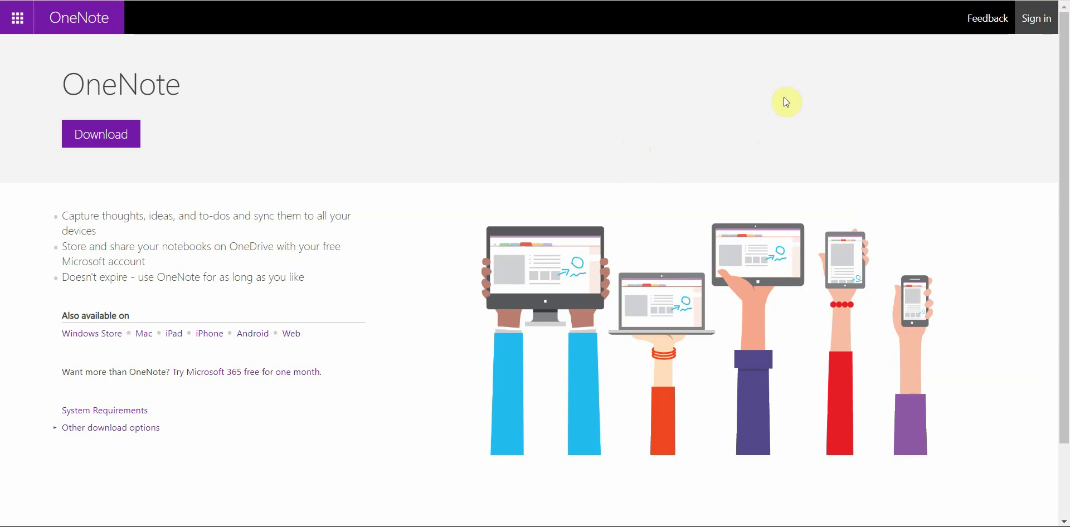
Leave the OneNote download page and switch to the Murf AI site
{"action": "left_click", "coordinate": [803, 0]}
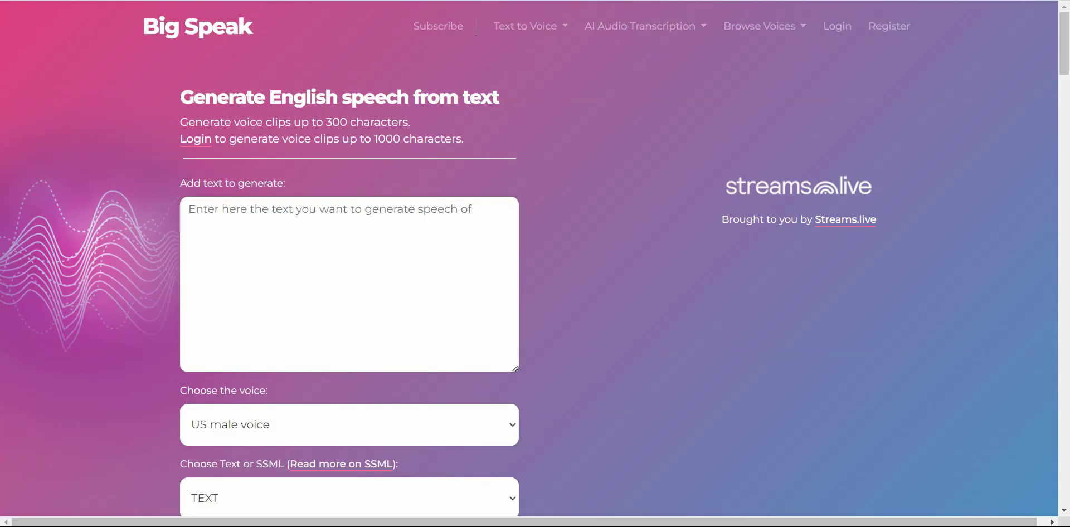
Type the self-introduction greeting, pass the reCAPTCHA, generate the US male clip and play it
{"action": "left_click", "coordinate": [353, 250]}
{"action": "type", "text": "Hello my name is Vince."}
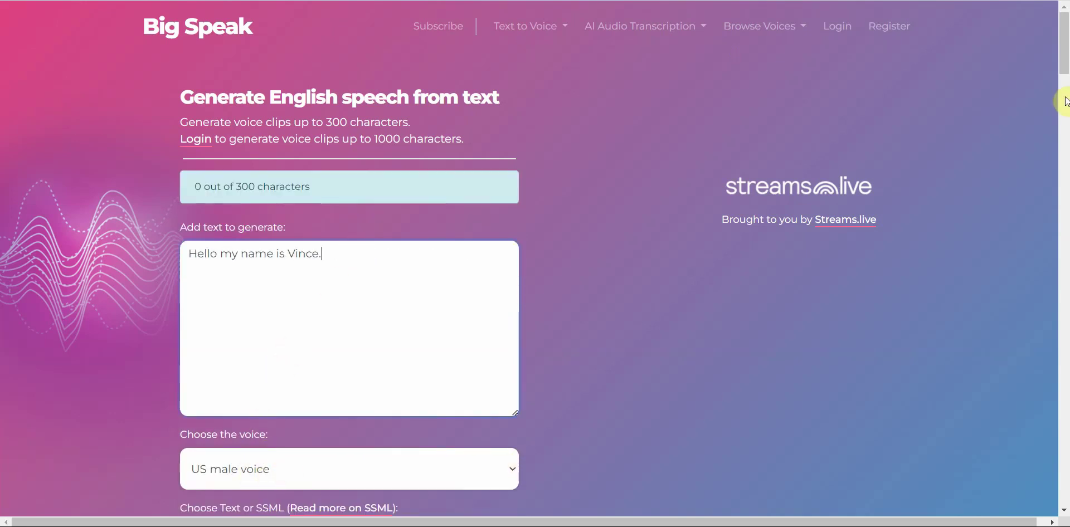
{"action": "left_click_drag", "start_coordinate": [1063, 63], "coordinate": [1063, 88]}
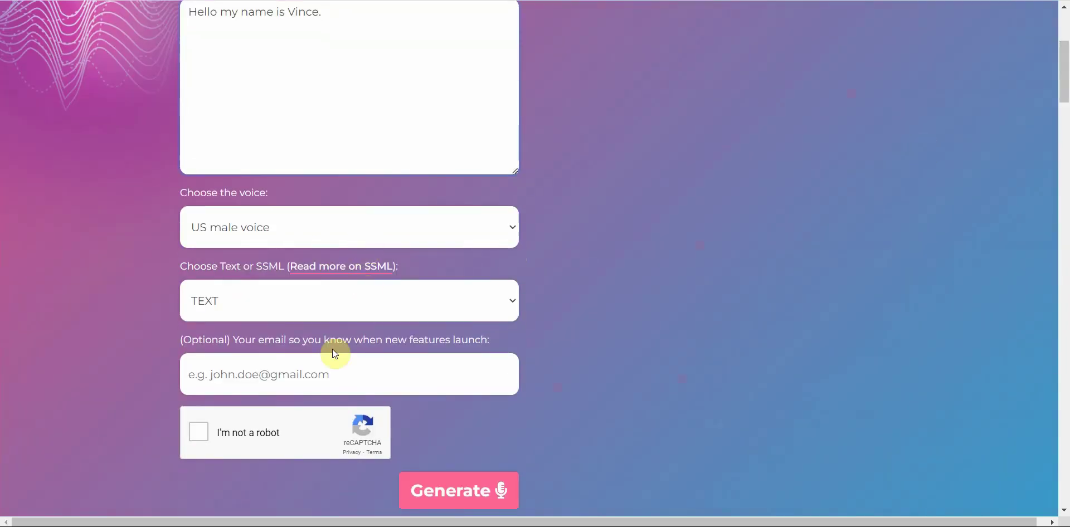
{"action": "left_click", "coordinate": [190, 436]}
{"action": "left_click", "coordinate": [426, 491]}
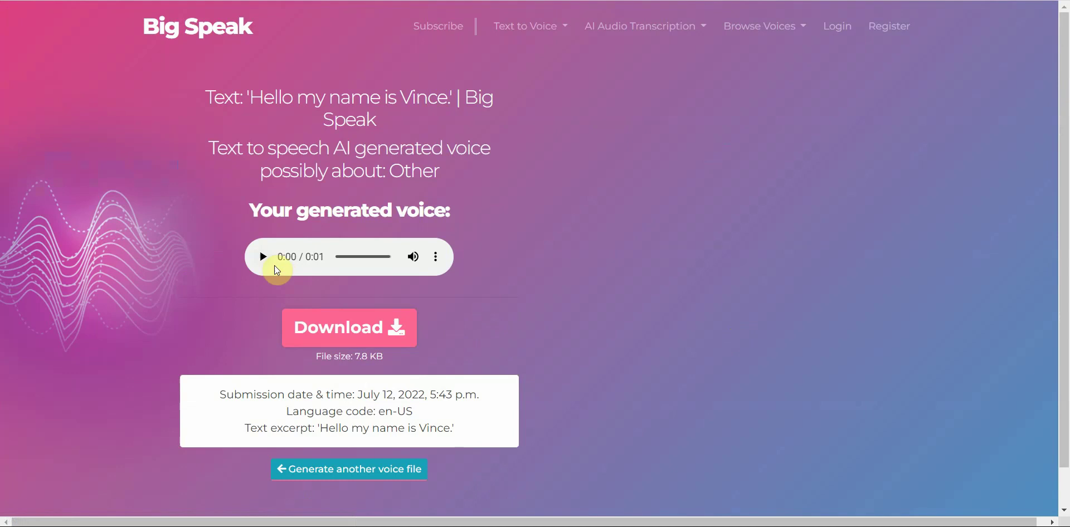
{"action": "left_click", "coordinate": [263, 258]}
Show LOVO's sign-in page advertising 150+ voices in 33 languages
{"action": "left_click", "coordinate": [836, 0]}
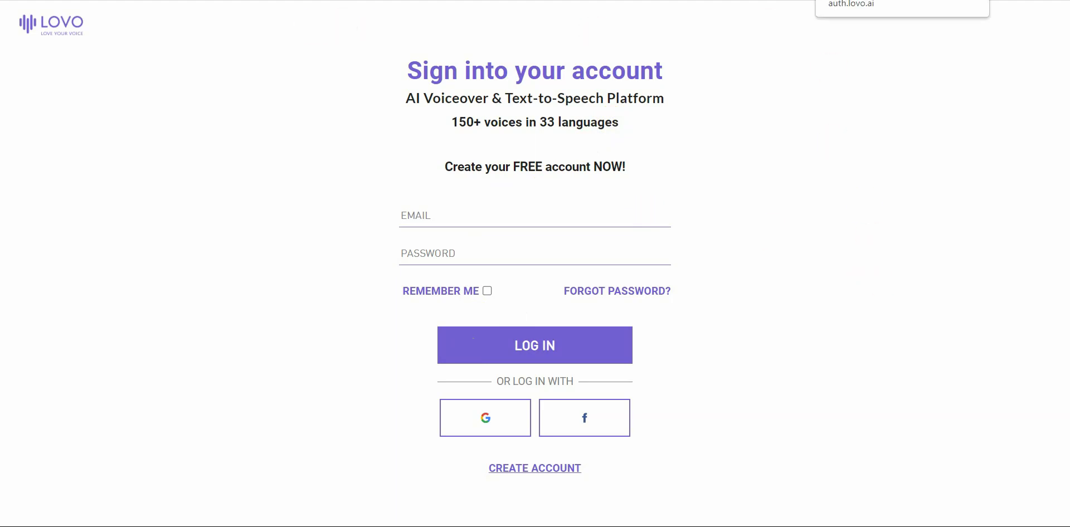
Cycle to the Descript site, ending on its pricing page
{"action": "key", "text": "ctrl+Tab"}
{"action": "key", "text": "ctrl+Tab"}
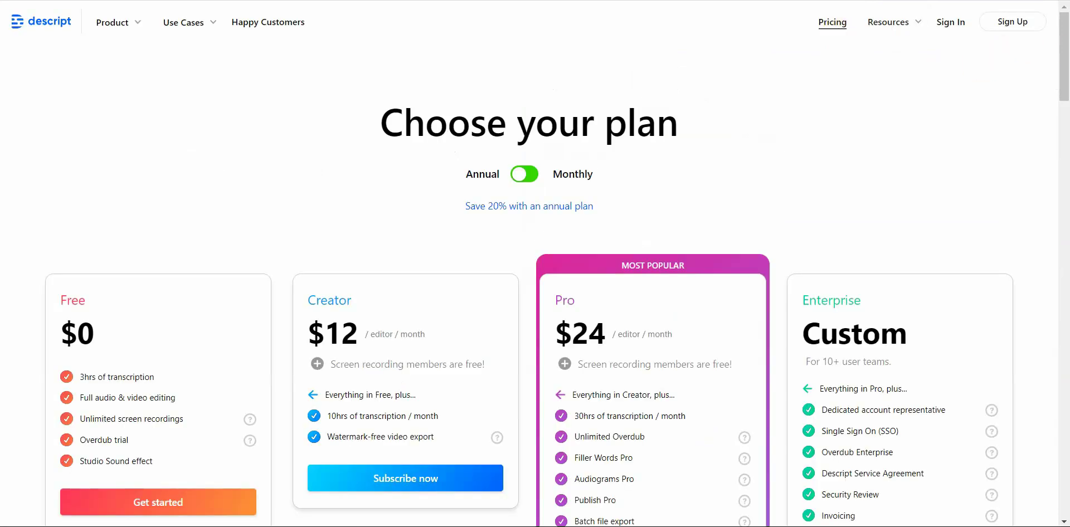
Switch Descript's pricing to monthly billing, showing Creator at $15 and Pro at $30
{"action": "left_click", "coordinate": [531, 175]}
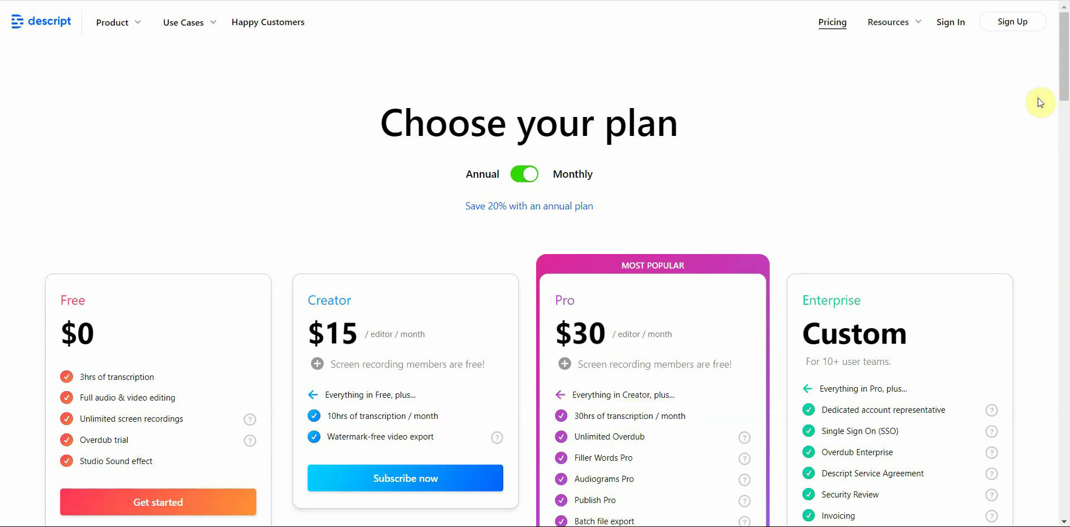
{"action": "mouse_move", "coordinate": [1063, 89]}
{"action": "left_mouse_down"}
{"action": "mouse_move", "coordinate": [1065, 106]}
{"action": "mouse_move", "coordinate": [1063, 88]}
{"action": "left_mouse_up"}
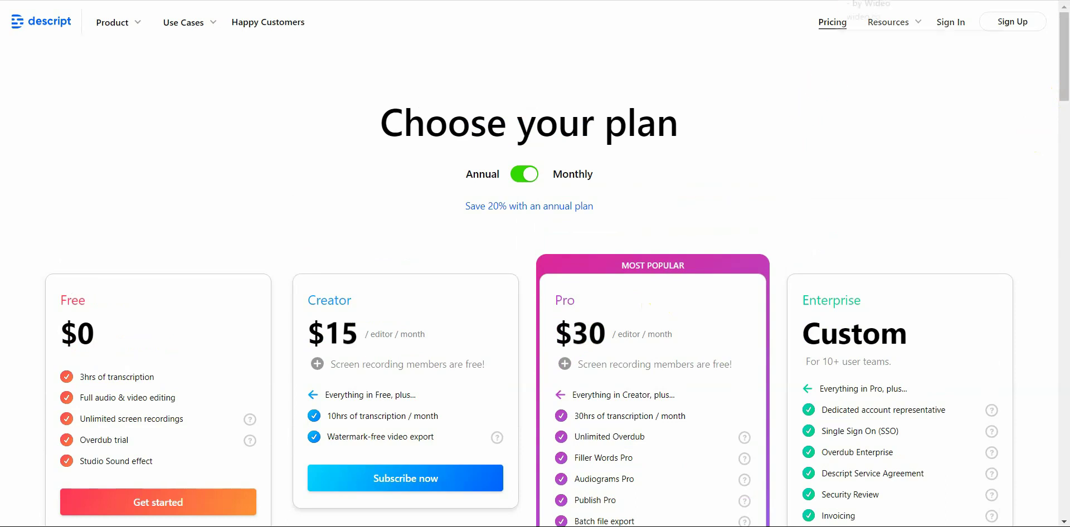
Enter the self-introduction greeting on Wideo's text-to-speech page and preview it
{"action": "key", "text": "ctrl+Tab"}
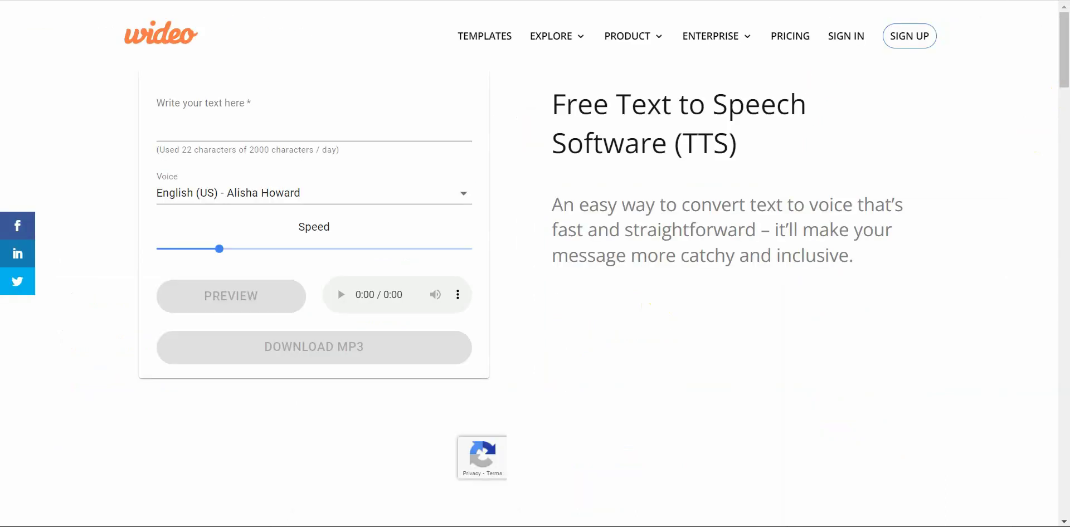
{"action": "left_click", "coordinate": [225, 118]}
{"action": "left_click", "coordinate": [225, 117]}
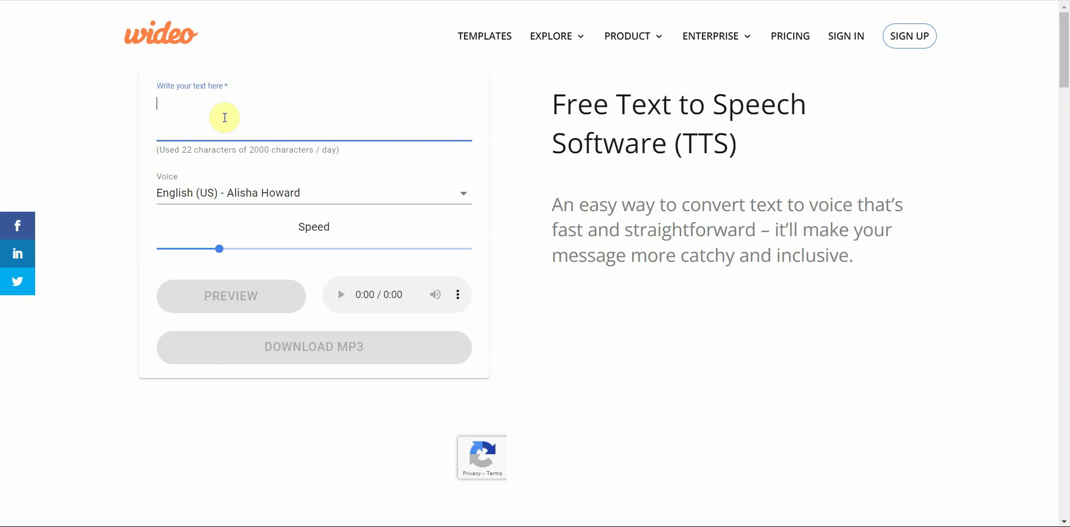
{"action": "type", "text": "Hello my name is Vince."}
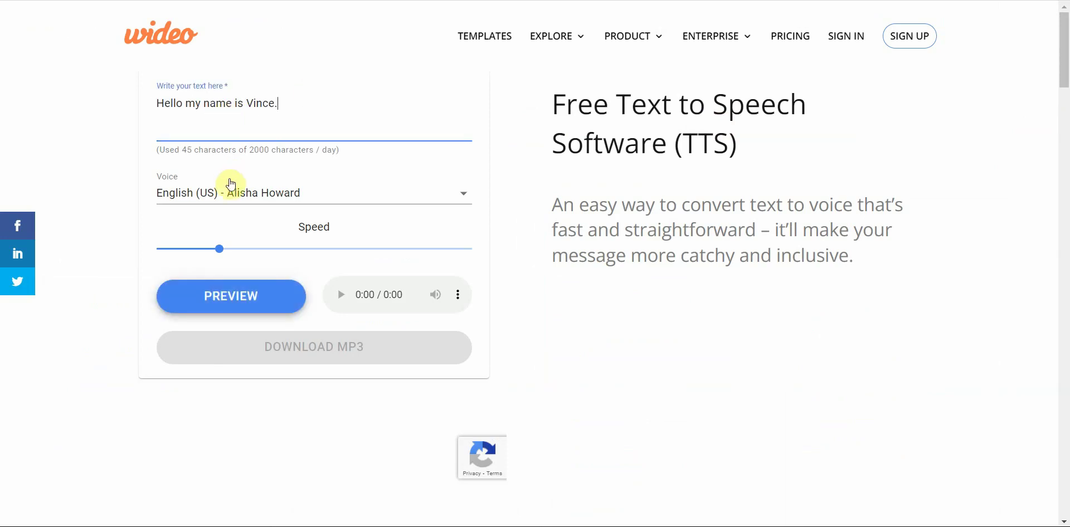
{"action": "left_click", "coordinate": [231, 296]}
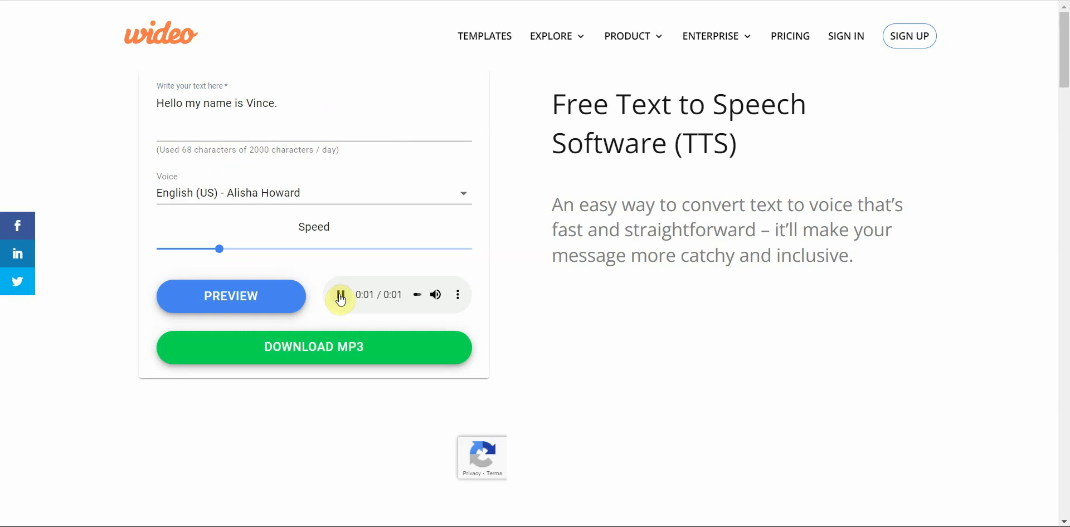
Switch the voice to Vietnamese (Vietnam) - Jack Bailey and play the new preview
{"action": "left_click", "coordinate": [467, 194]}
{"action": "left_click_drag", "start_coordinate": [467, 249], "coordinate": [410, 460]}
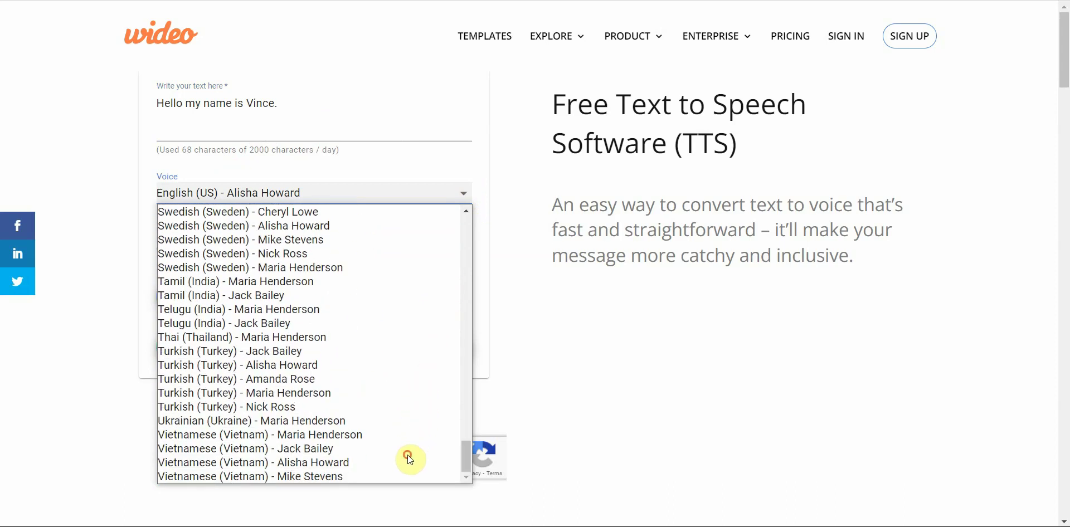
{"action": "left_click", "coordinate": [368, 450]}
{"action": "left_click", "coordinate": [299, 310]}
{"action": "left_click", "coordinate": [338, 295]}
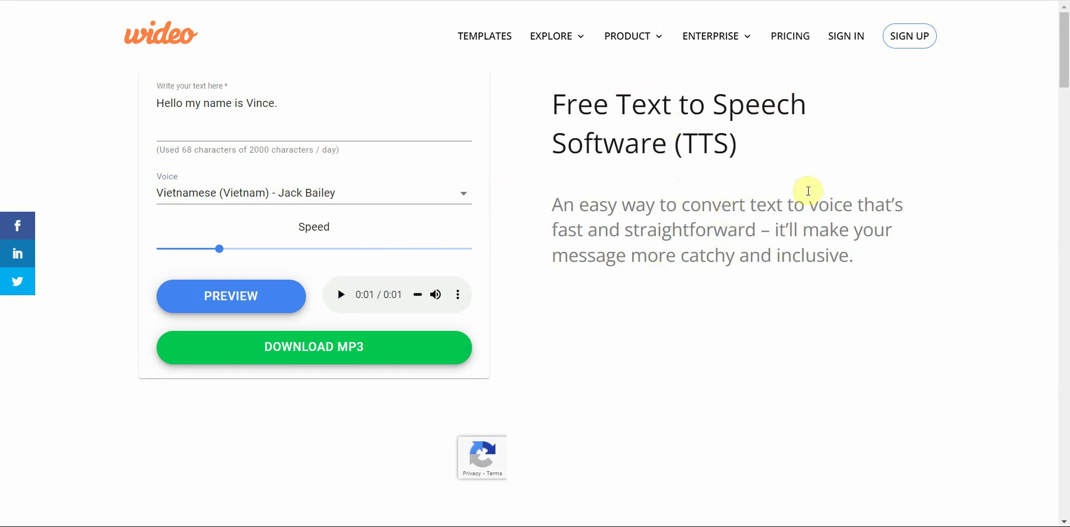
{"action": "left_click", "coordinate": [859, 0]}
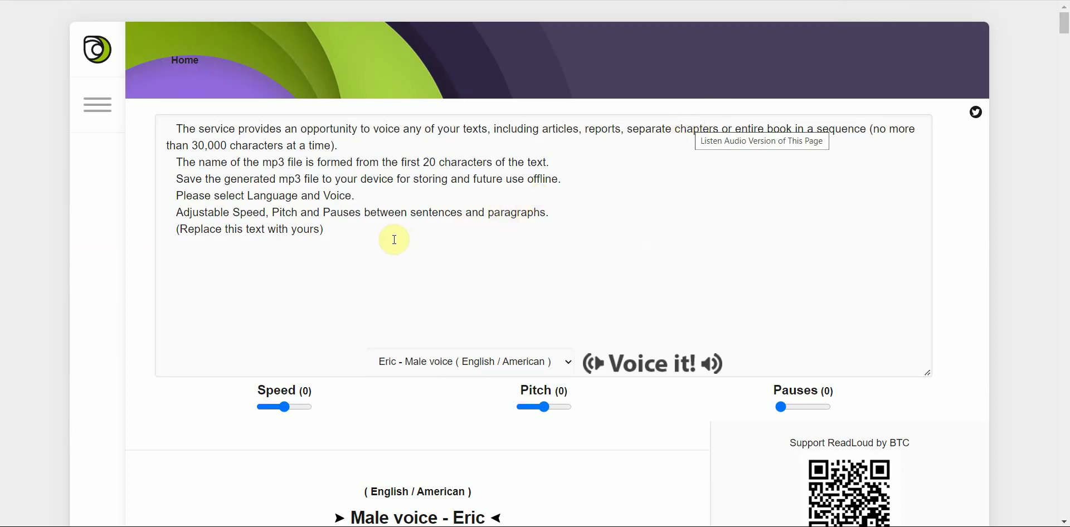
Select the ReadLoud sample text, then play the American Eric voice example
{"action": "left_click_drag", "start_coordinate": [394, 239], "coordinate": [158, 115]}
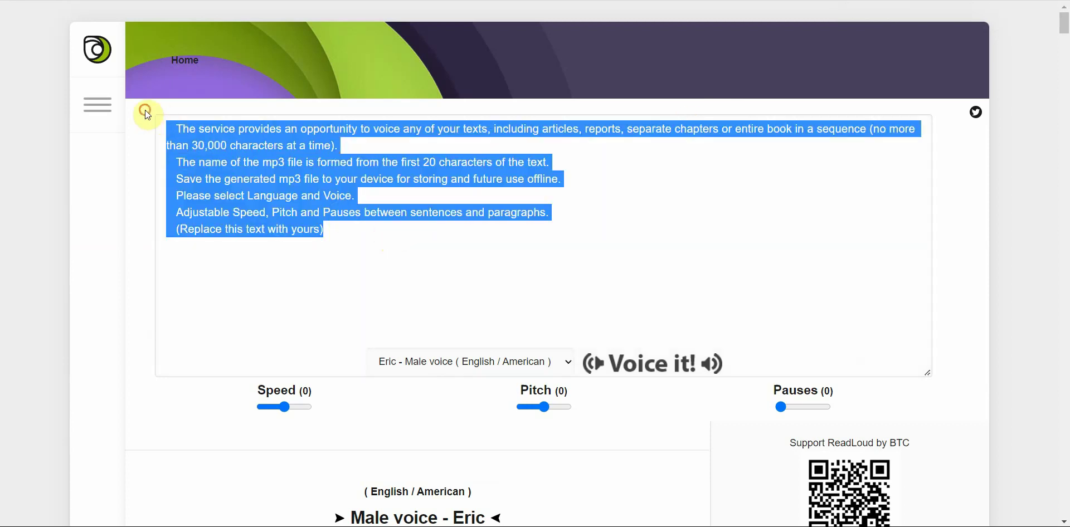
{"action": "left_click", "coordinate": [467, 285]}
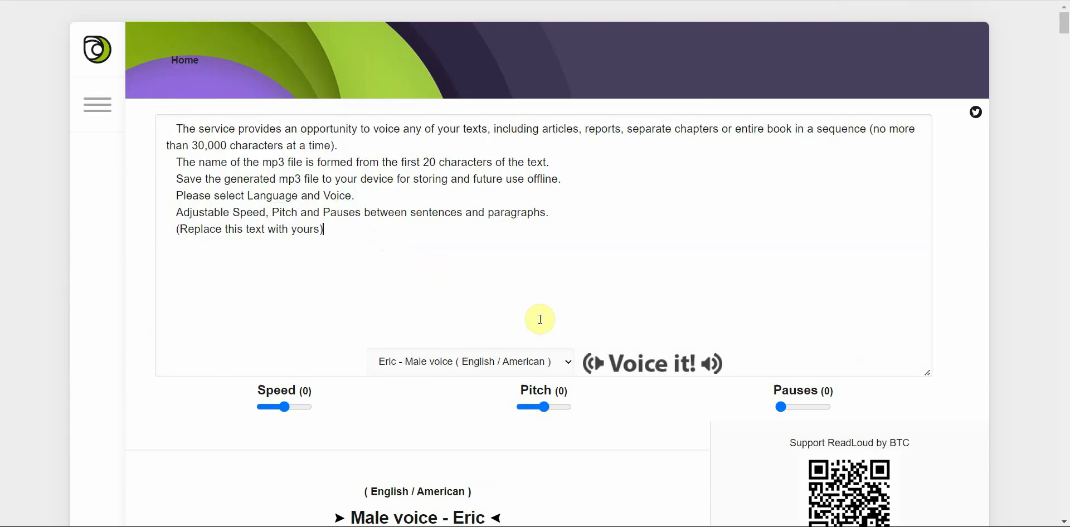
{"action": "scroll", "coordinate": [1058, 28], "scroll_direction": "down", "scroll_amount": 3}
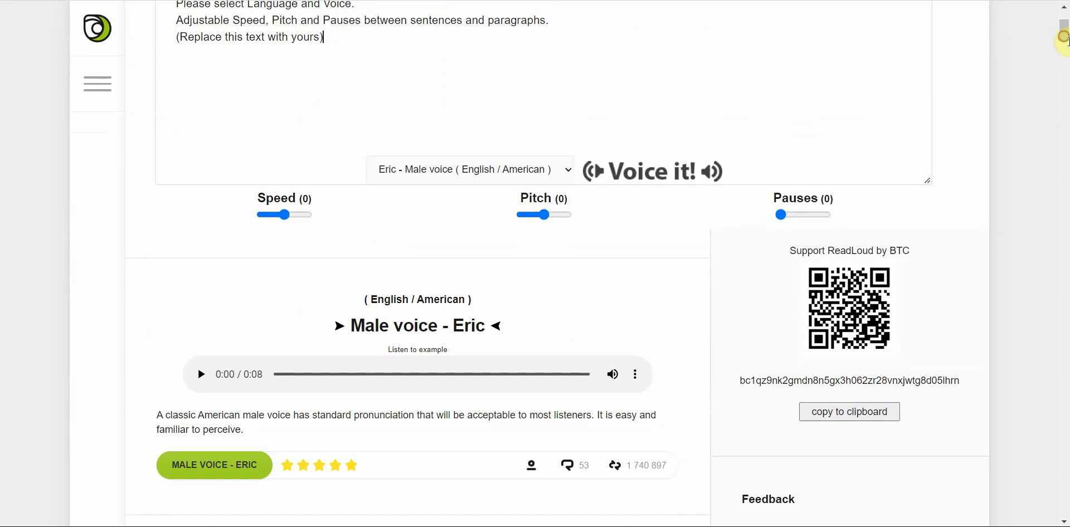
{"action": "left_click", "coordinate": [202, 374]}
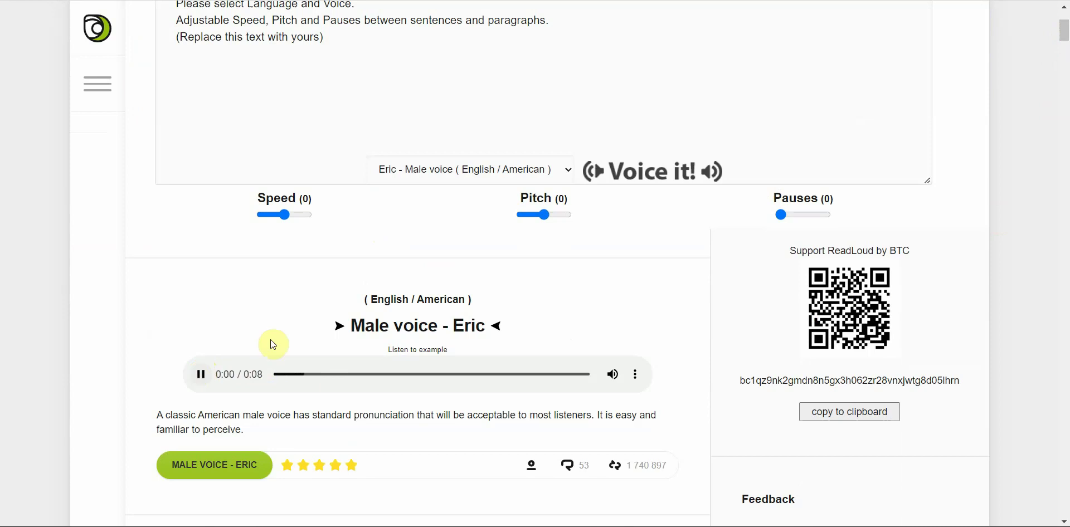
{"action": "scroll", "coordinate": [1053, 88], "scroll_direction": "up", "scroll_amount": 3}
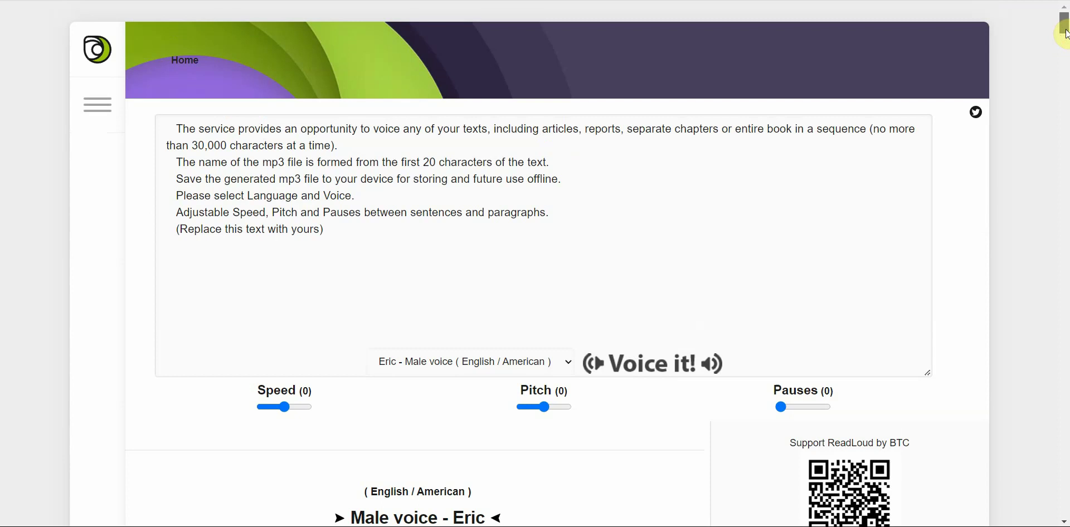
Play the British Brian voice example further down the page
{"action": "scroll", "coordinate": [1066, 35], "scroll_direction": "down", "scroll_amount": 6}
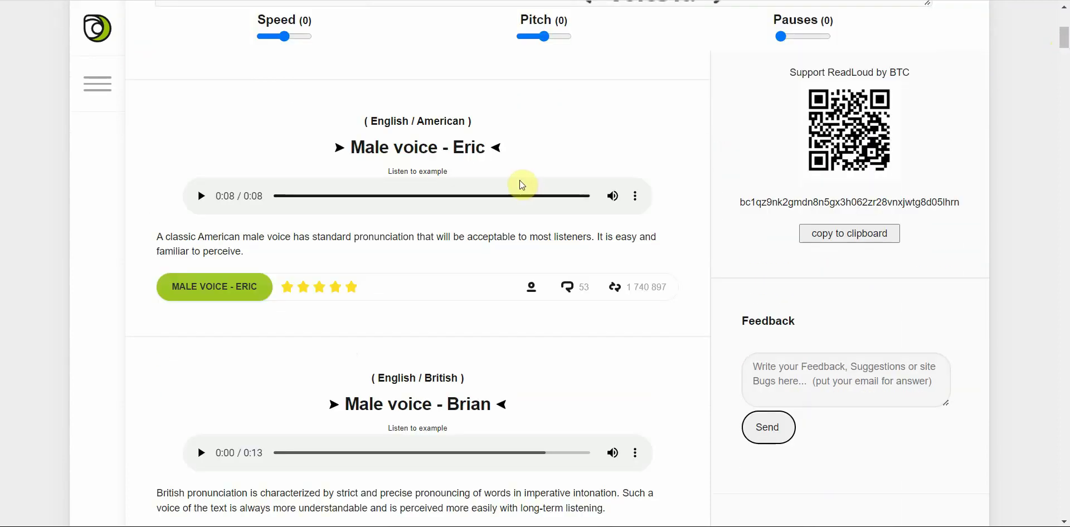
{"action": "left_click", "coordinate": [200, 453]}
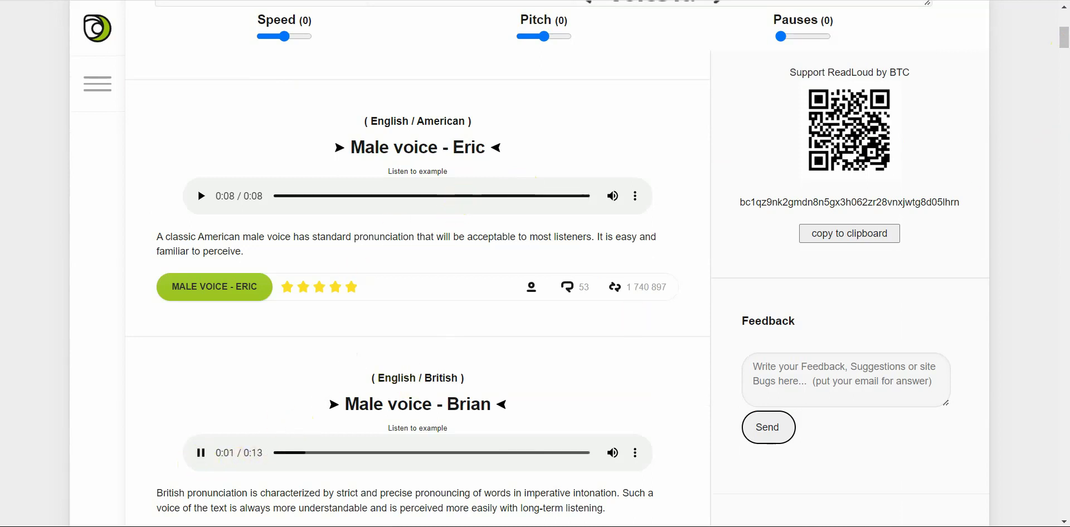
{"action": "scroll", "coordinate": [1066, 35], "scroll_direction": "up", "scroll_amount": 6}
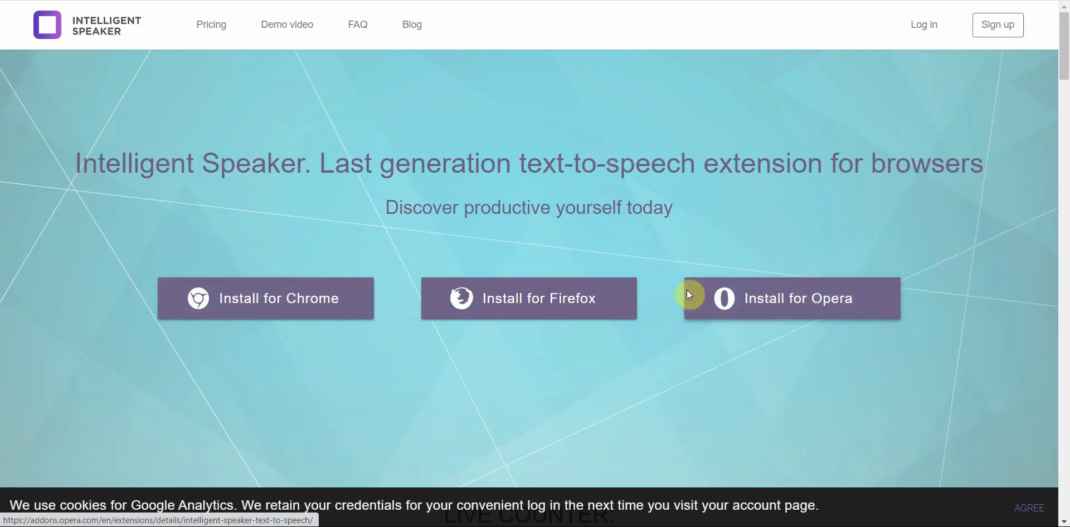
{"action": "left_click", "coordinate": [815, 324]}
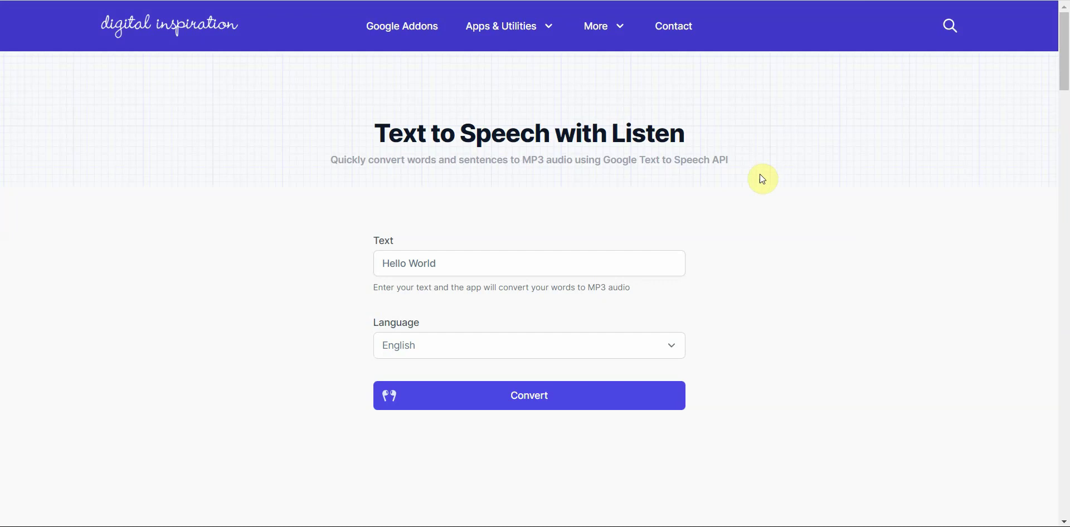
Replace 'Hello World' with a one-line self-introduction giving the speaker's name, and convert it to speech
{"action": "triple_click", "coordinate": [538, 261]}
{"action": "type", "text": "Hello my name is Vince."}
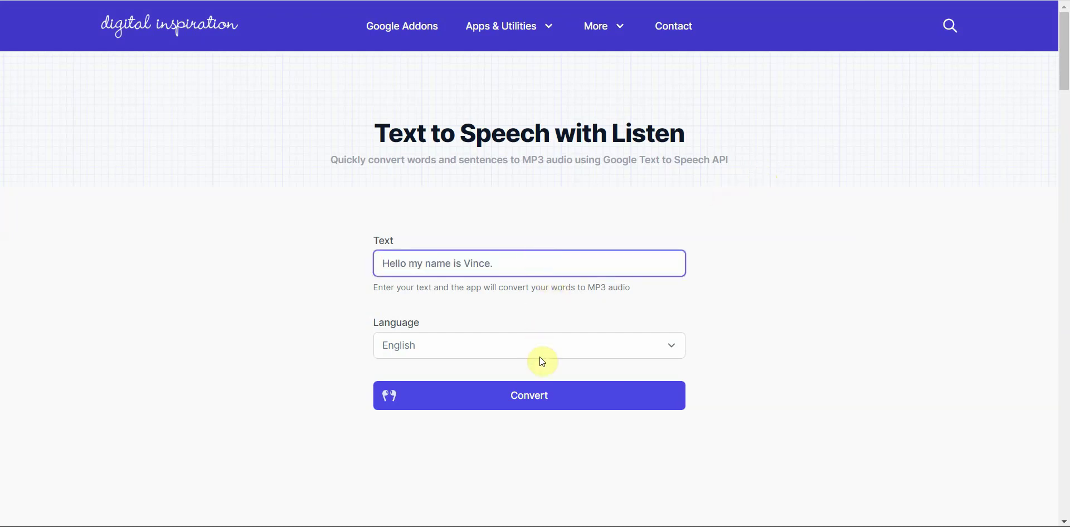
{"action": "left_click", "coordinate": [666, 351]}
{"action": "left_click", "coordinate": [812, 291]}
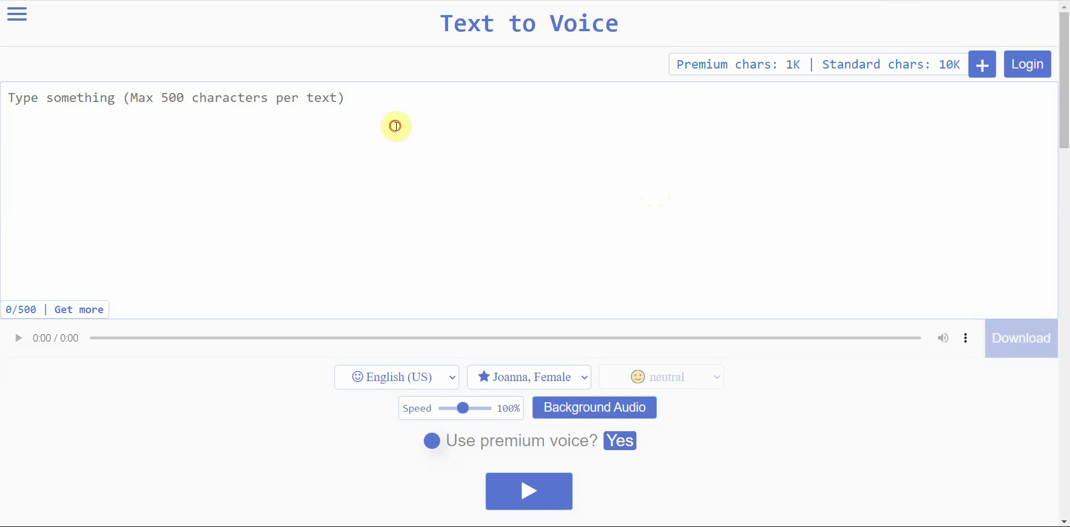
Paste the 23-character greeting and play it in the English (US) EN-1, Male voice
{"action": "type", "text": "Hello my name is Vince."}
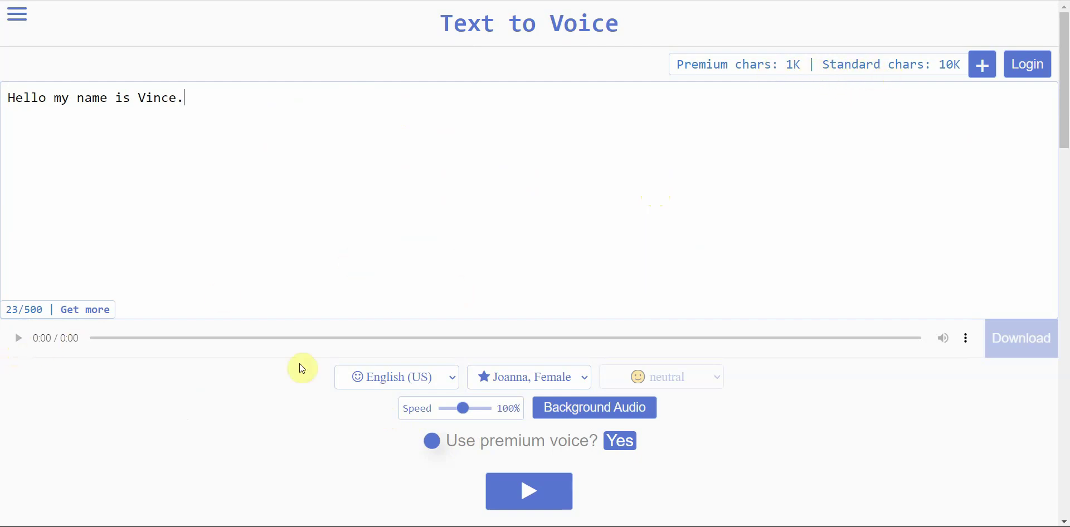
{"action": "left_click", "coordinate": [563, 378]}
{"action": "left_click", "coordinate": [556, 333]}
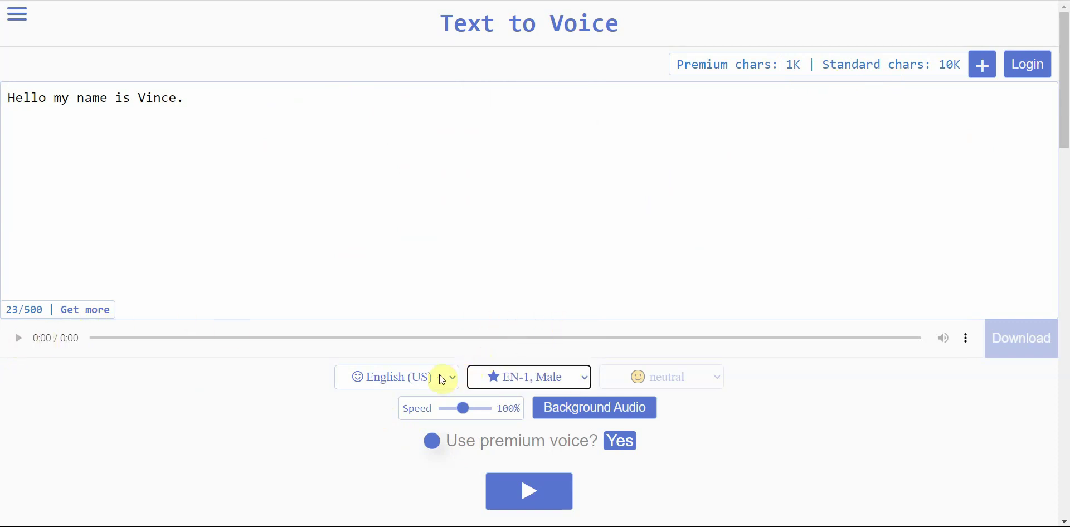
{"action": "left_click", "coordinate": [525, 484]}
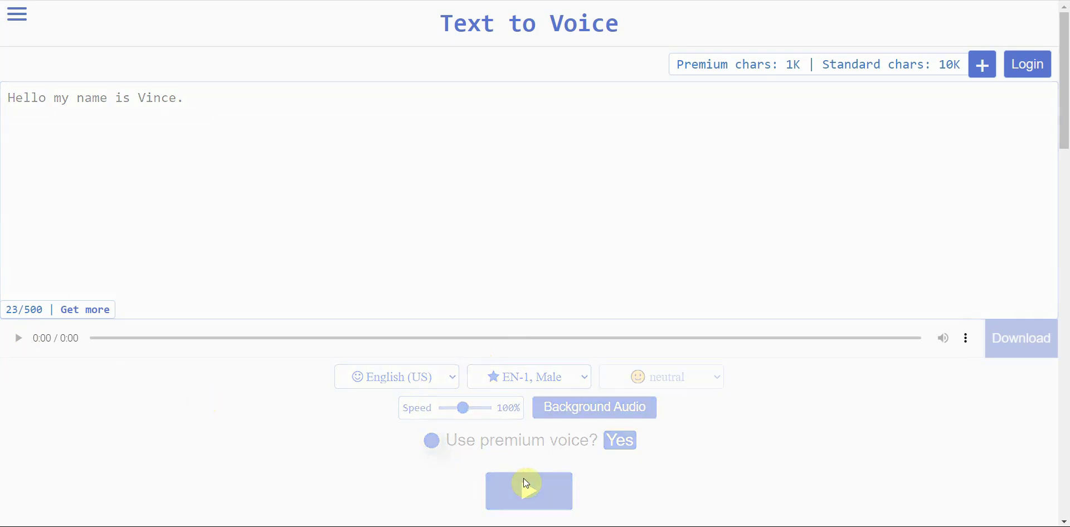